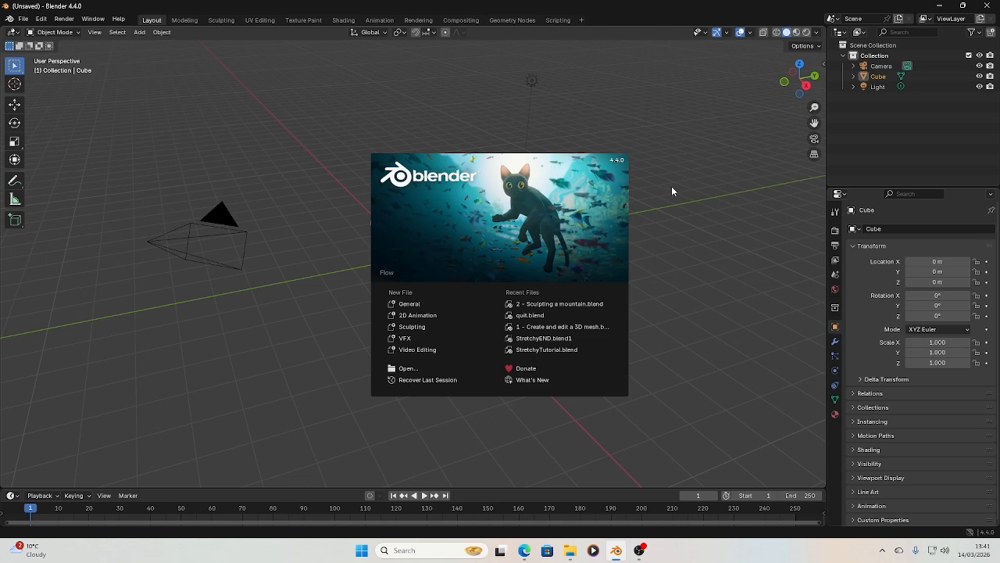
Step: Rename the default cube as "Sci-fi Crate 1"
click(443, 300)
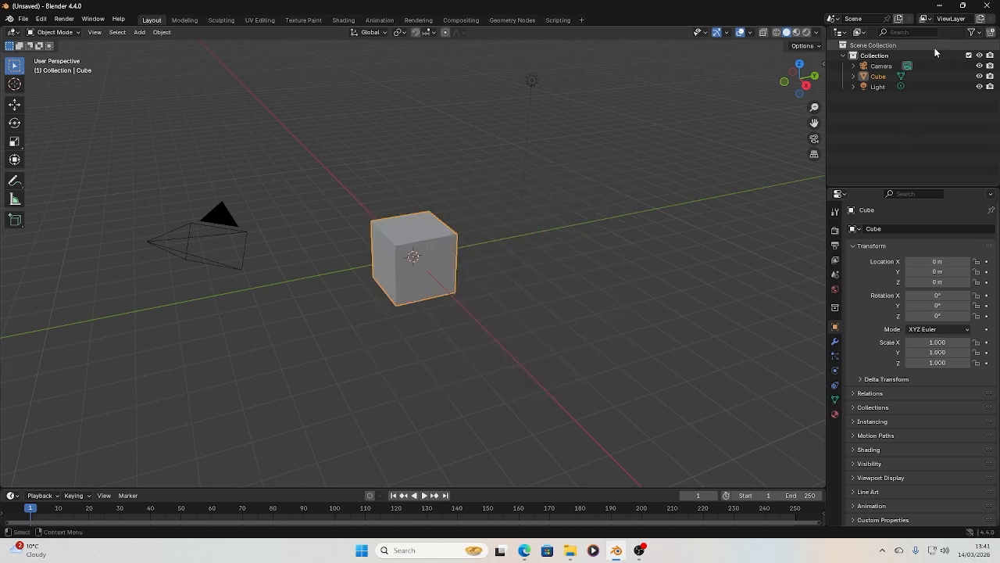
double_click(881, 77)
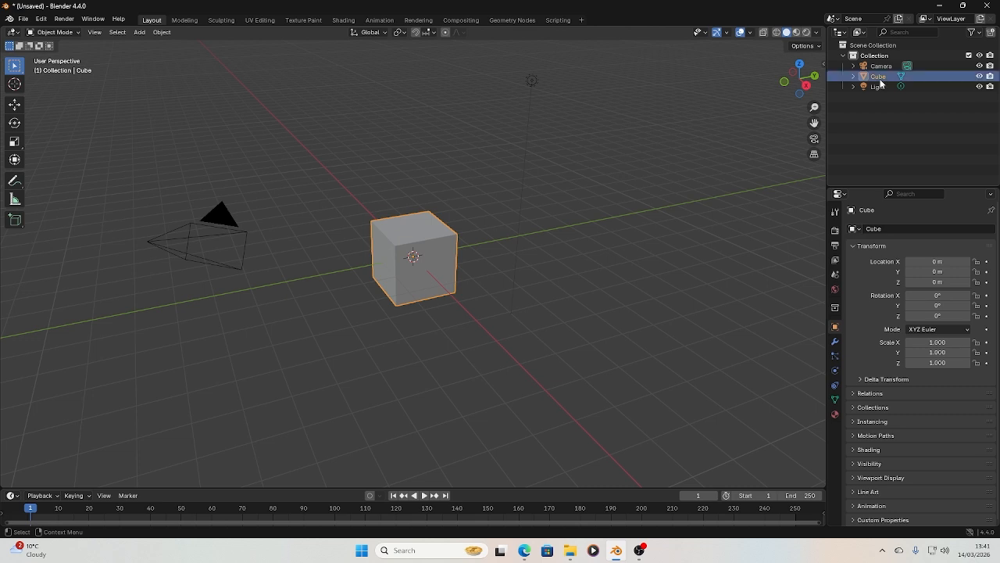
text(Sci-fi C)
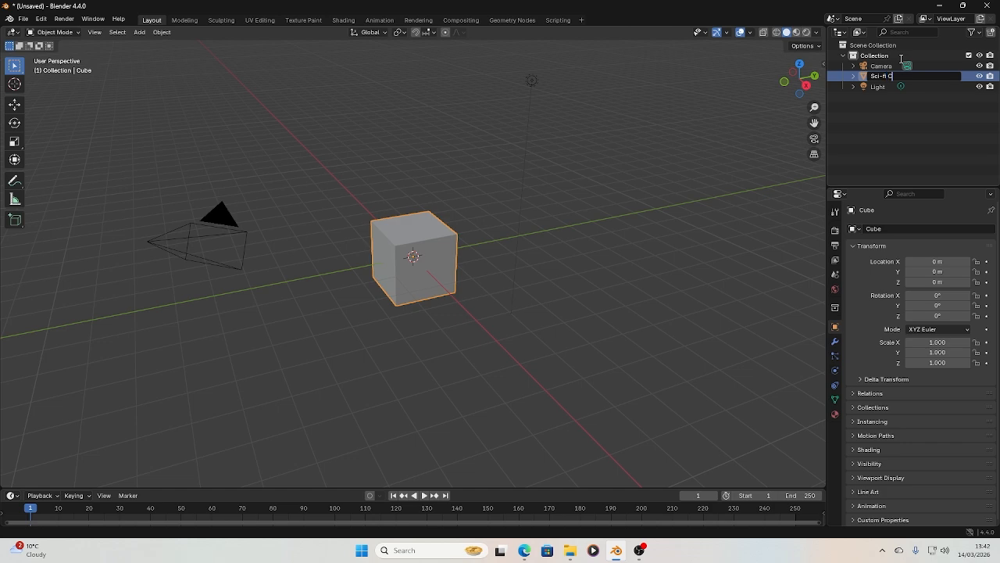
text(rate 1)
key(Return)
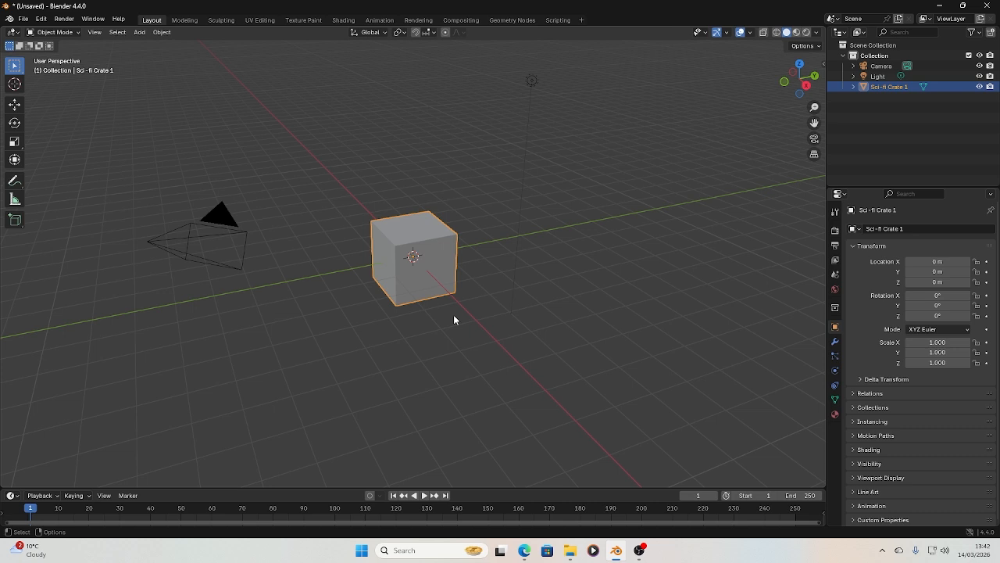
Step: Switch to the Modeling workspace and set Edit Mode to edge selection
click(186, 20)
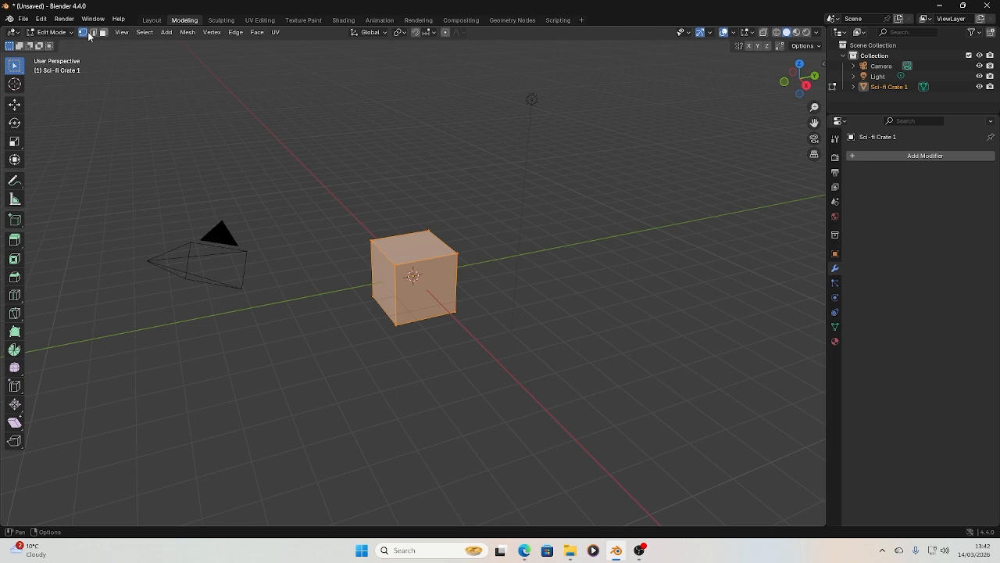
click(53, 32)
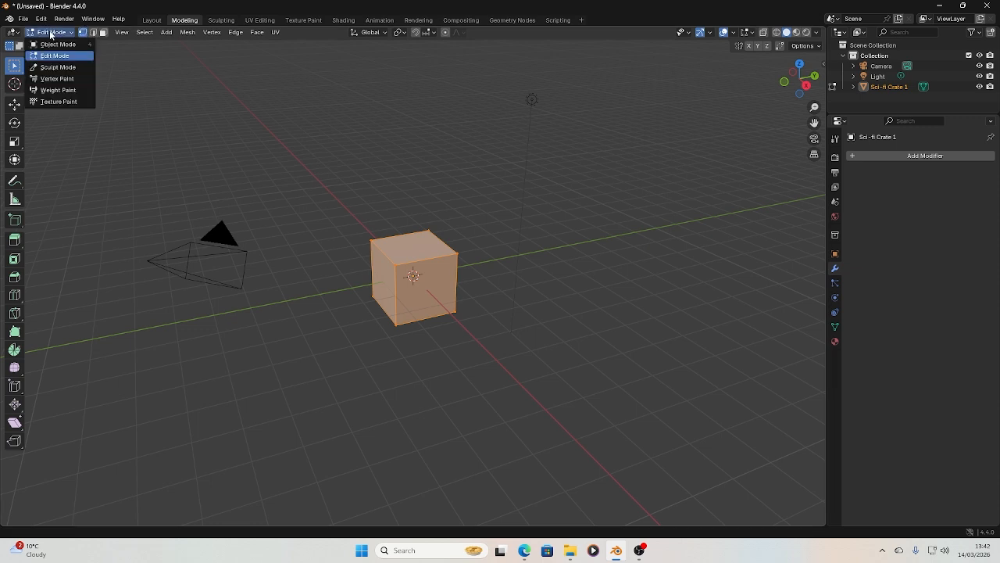
click(93, 32)
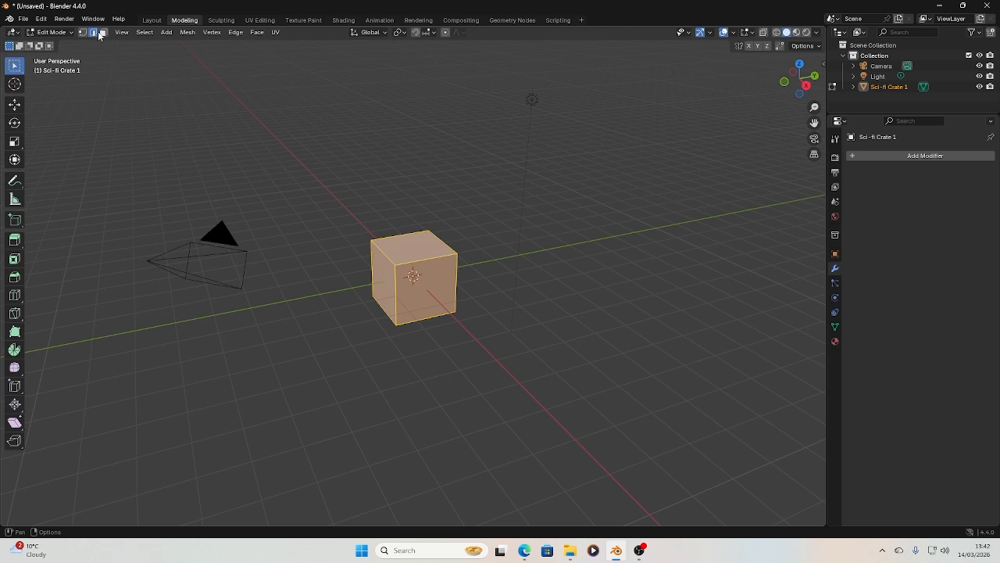
click(83, 35)
click(93, 33)
Step: Compare the cube in solid and wireframe shading, leaving the viewport in wireframe
click(776, 33)
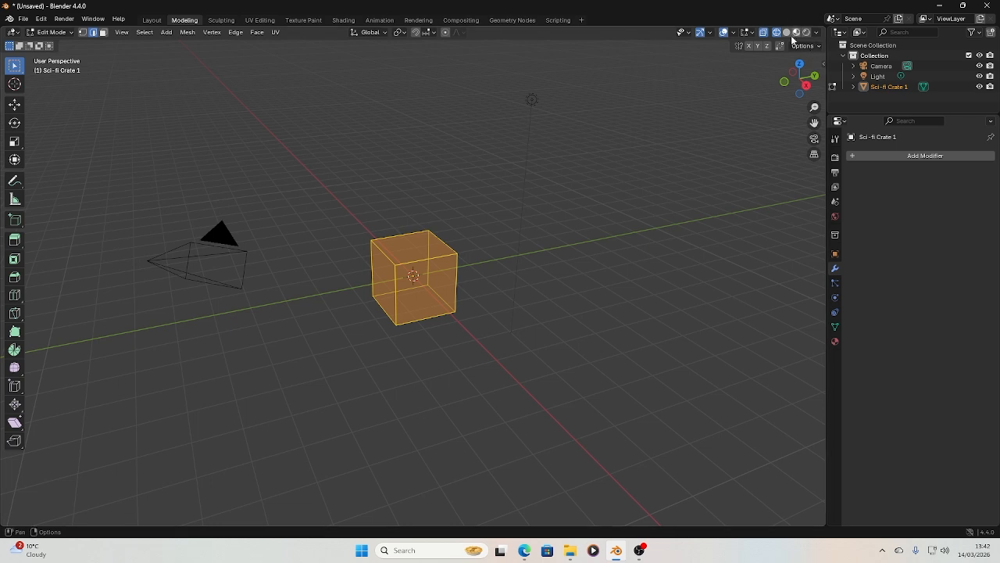
click(786, 33)
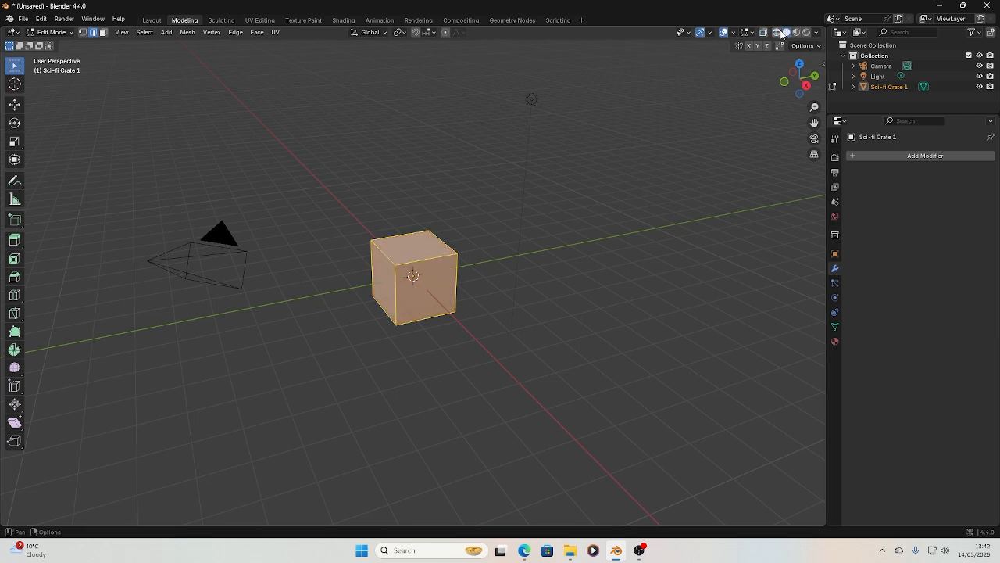
click(777, 33)
click(786, 33)
click(779, 35)
click(786, 32)
click(777, 34)
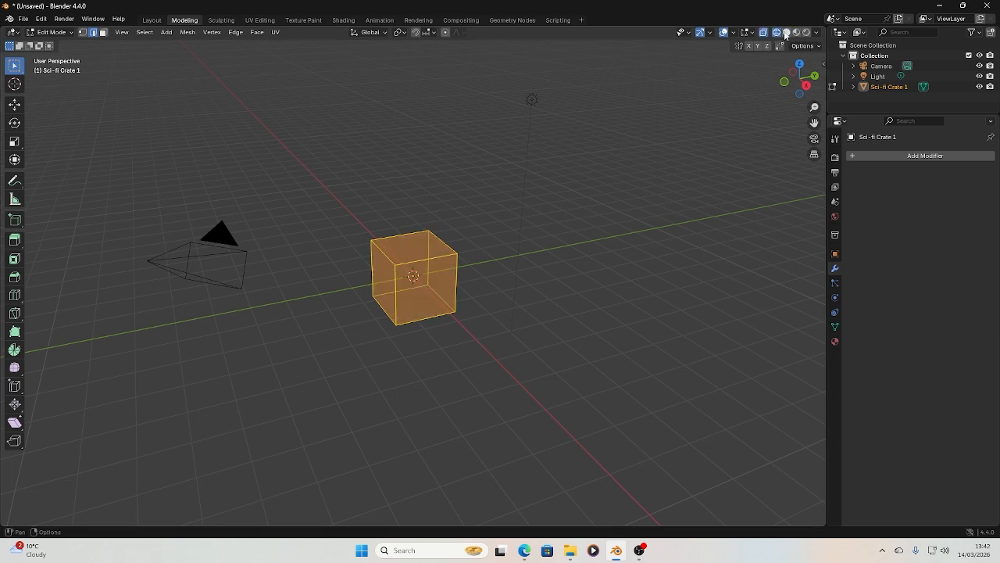
click(786, 33)
click(779, 36)
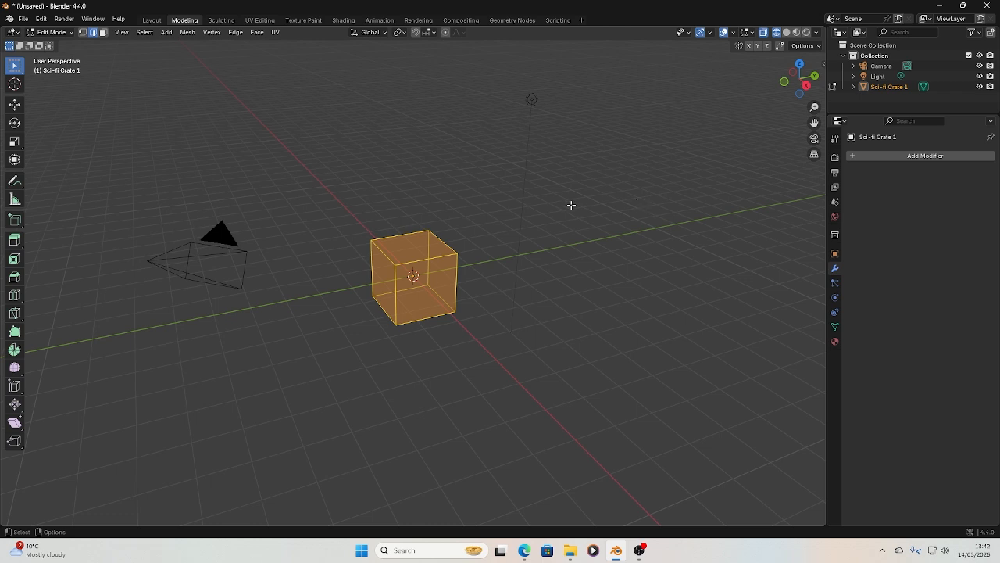
Step: Try selecting the cube's top edges one by one, and clear the selection
click(601, 251)
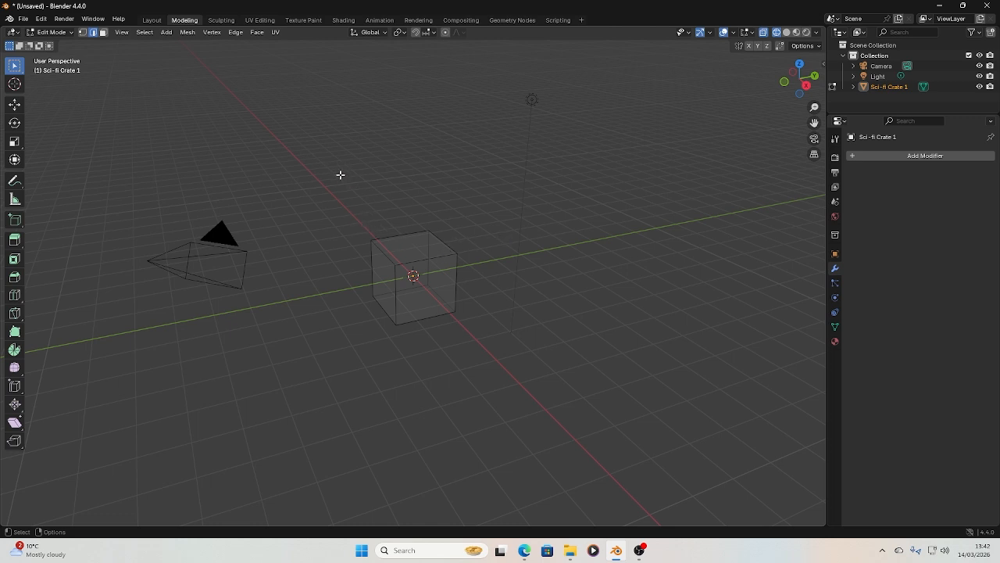
click(404, 235)
click(426, 264)
shift+click(384, 252)
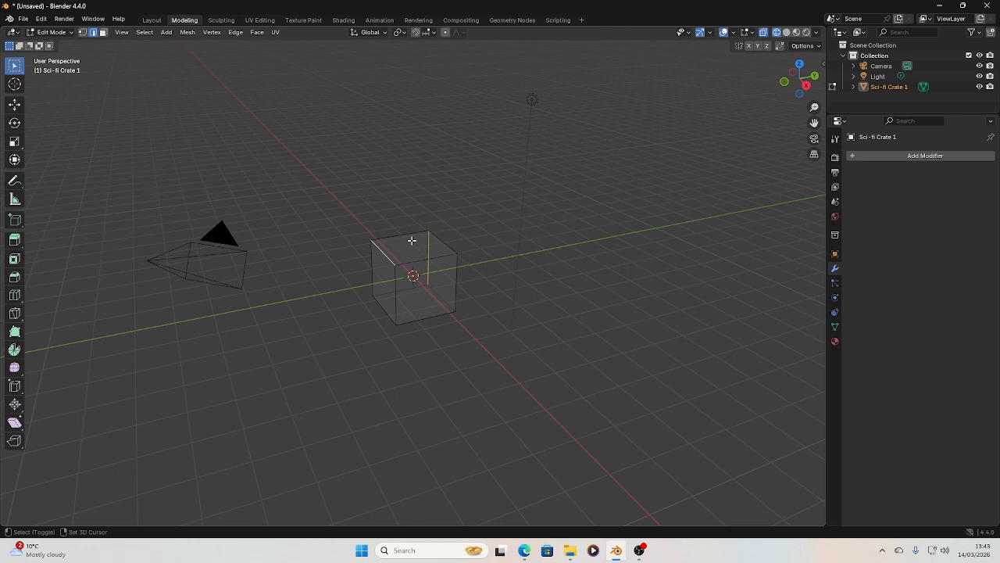
shift+click(412, 234)
shift+click(445, 254)
shift+click(453, 250)
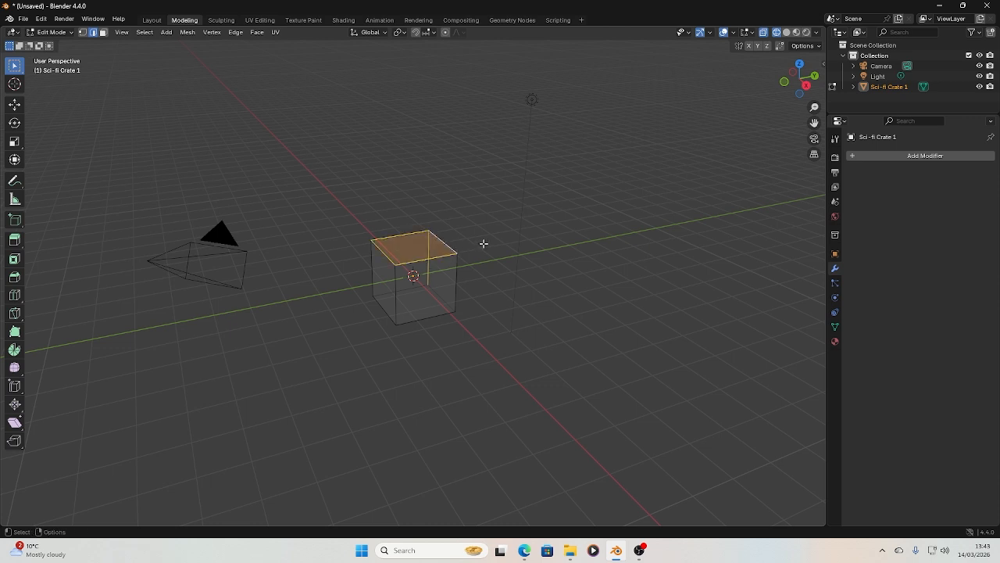
click(483, 241)
Step: Try box-selecting the whole cube in wireframe shading and again in solid shading
click(306, 180)
drag(310, 186, 471, 351)
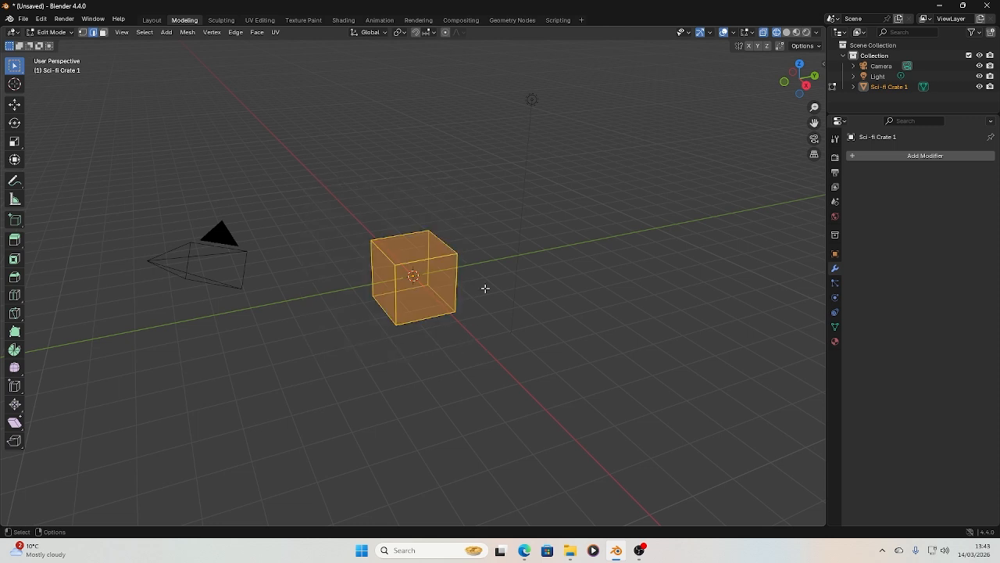
click(786, 33)
click(336, 264)
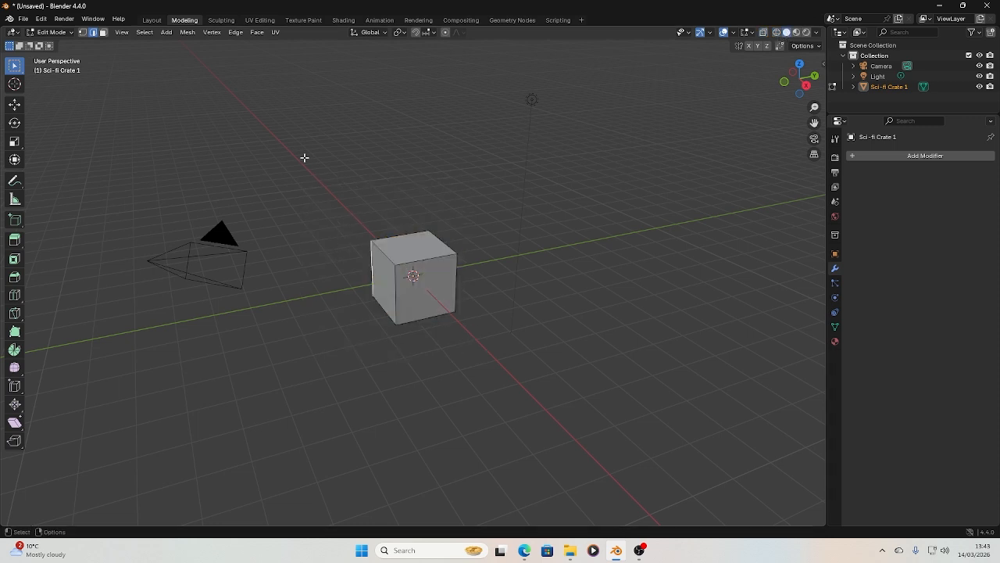
drag(304, 156, 506, 361)
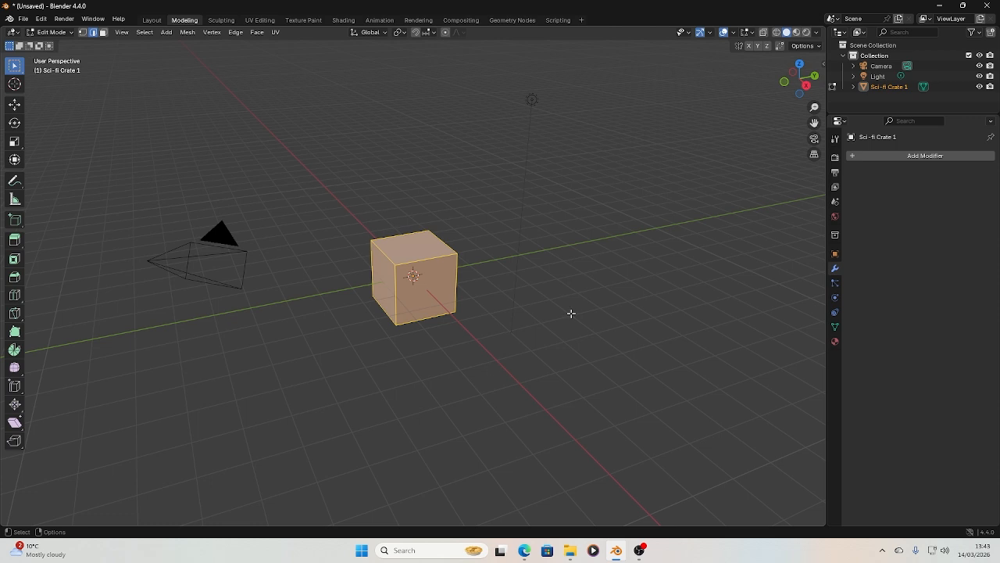
Step: Return to wireframe shading and box-select all edges of the cube
drag(800, 82, 716, 66)
click(776, 33)
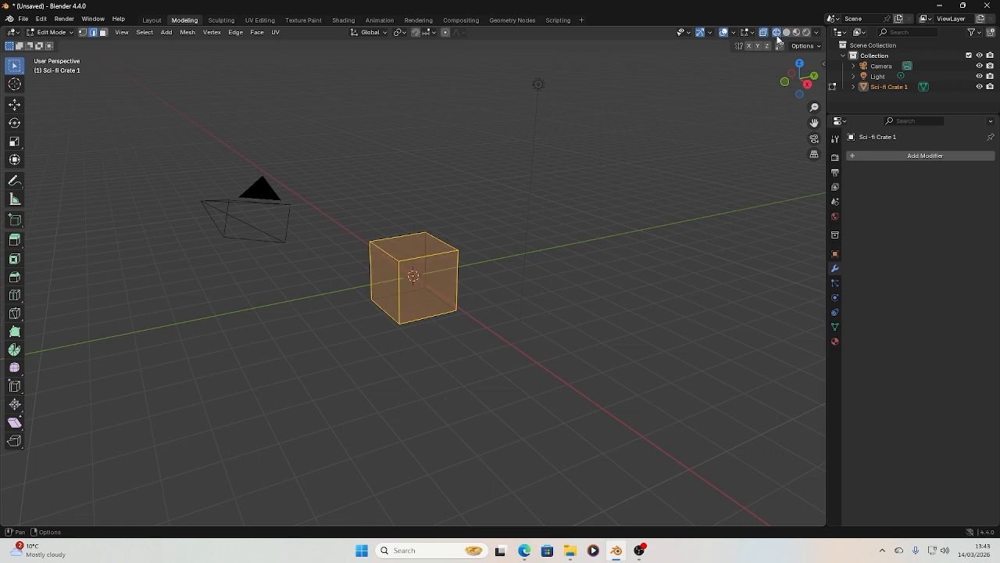
mouse_move(799, 81)
mouse_down()
mouse_move(821, 80)
mouse_move(818, 70)
mouse_move(797, 87)
mouse_up()
drag(183, 182, 500, 371)
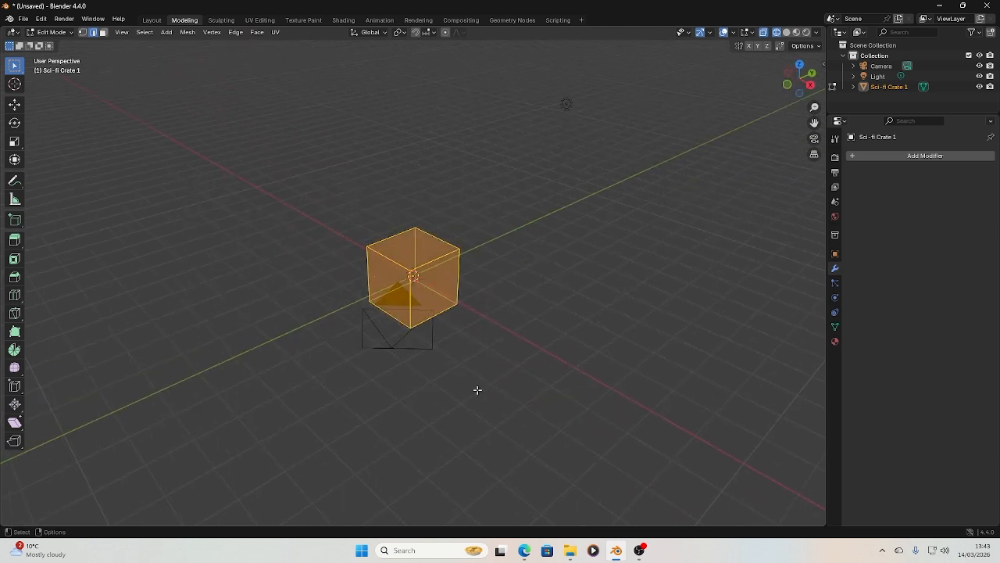
Step: Hide the camera and the light in the viewport
drag(805, 86, 800, 80)
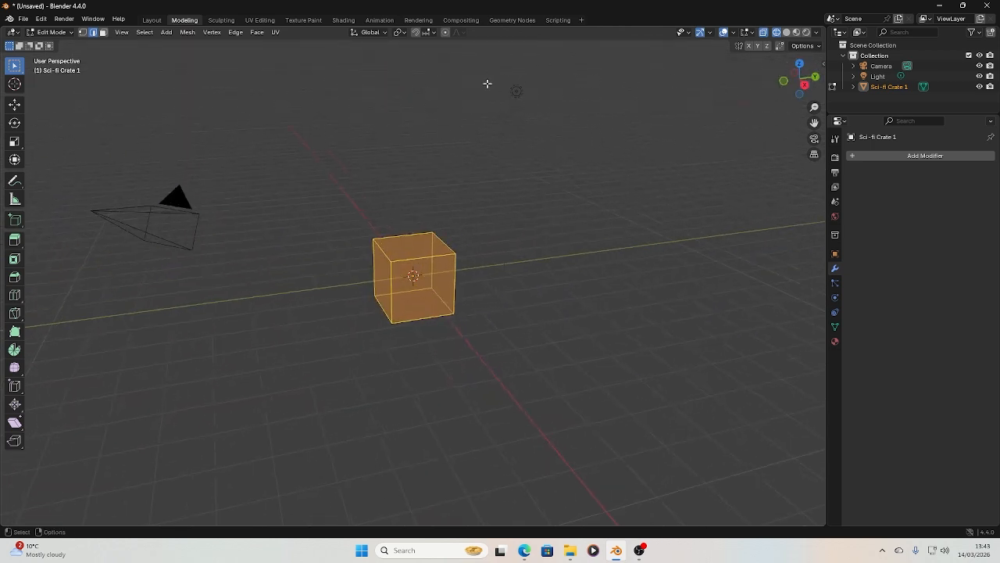
click(980, 66)
click(980, 76)
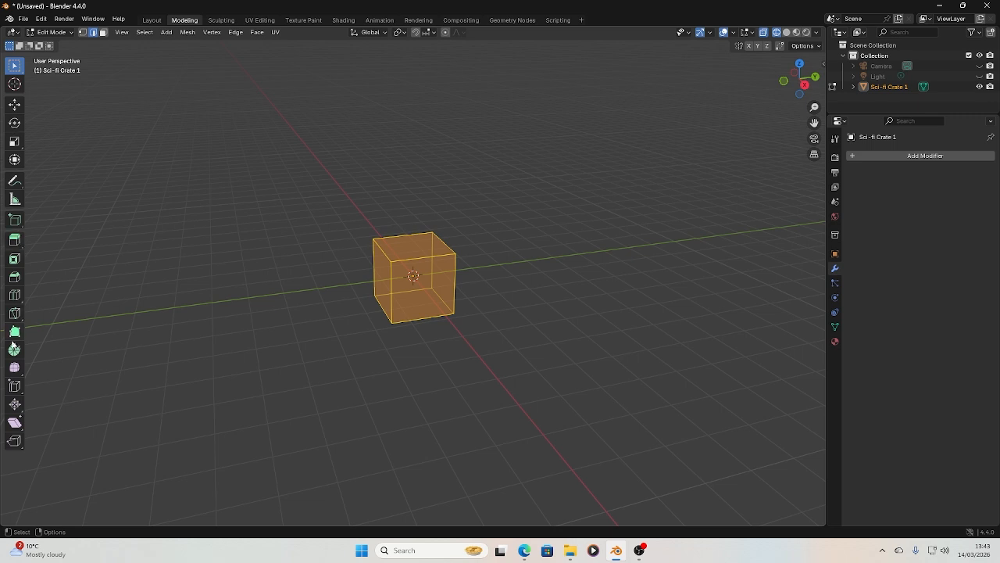
Step: Bevel all edges of the cube with one segment and an offset of about 0.165 m, and clear the selection
click(15, 279)
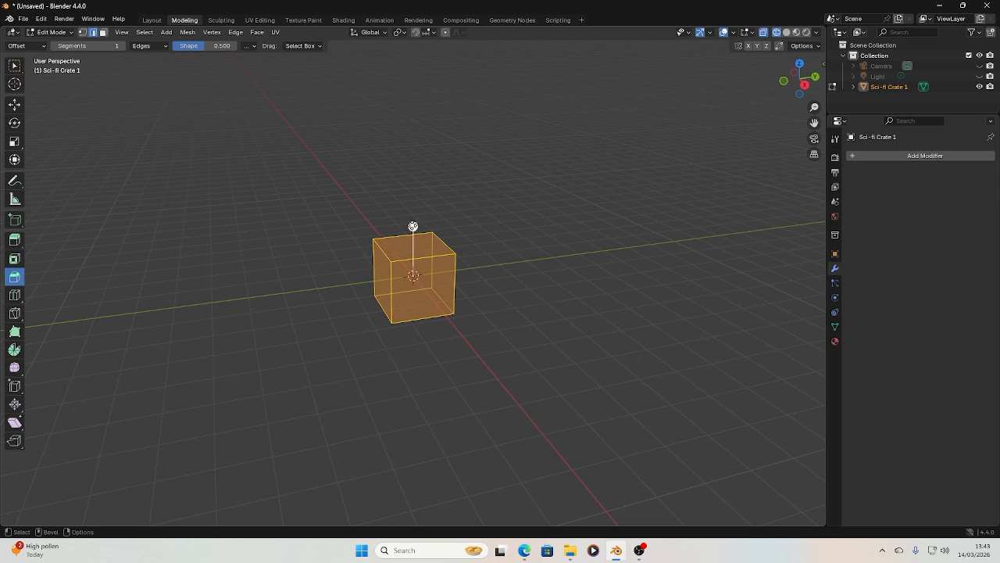
drag(413, 226, 474, 268)
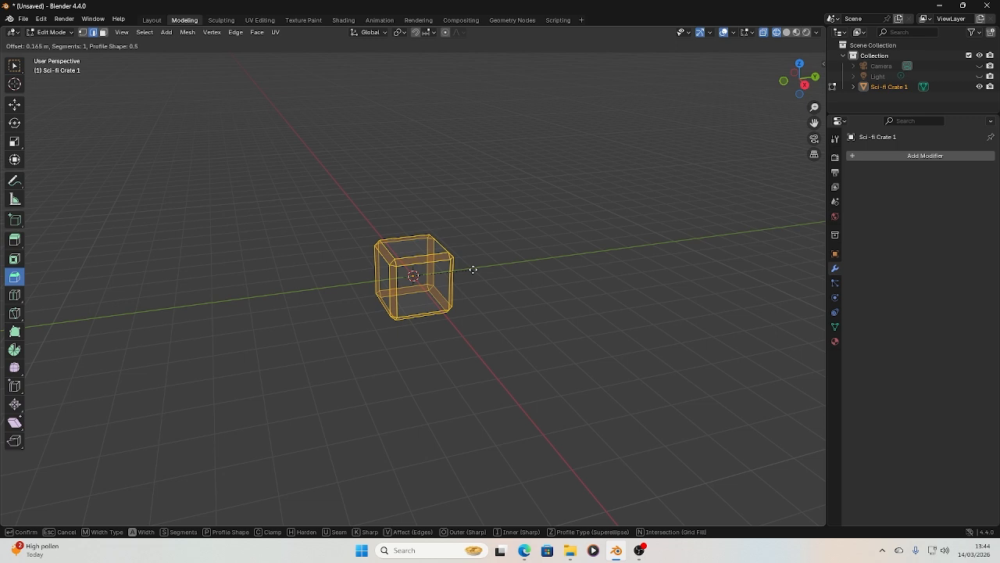
drag(473, 270, 468, 307)
click(470, 309)
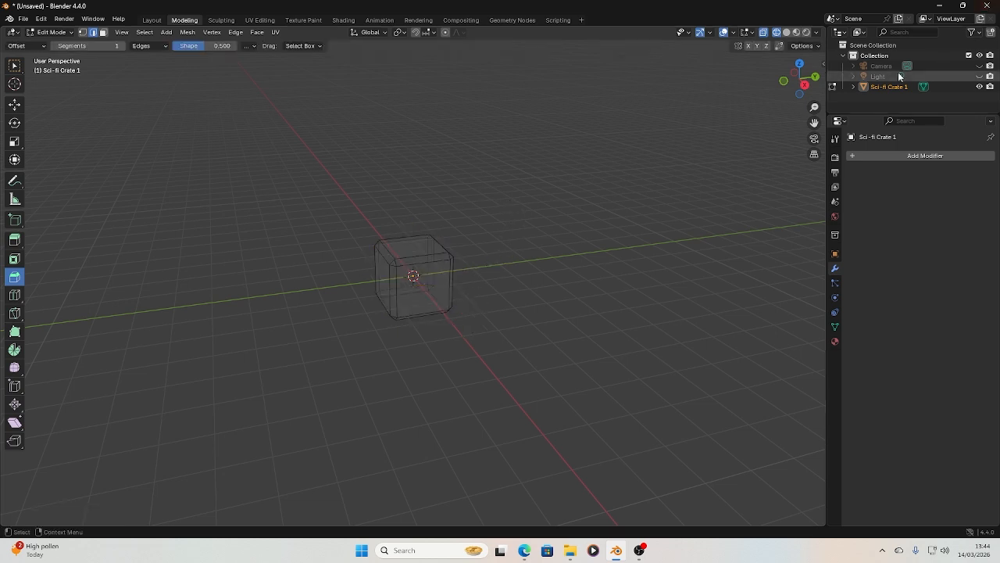
Step: Switch the viewport to solid shading for a close view of the bevelled crate
click(786, 32)
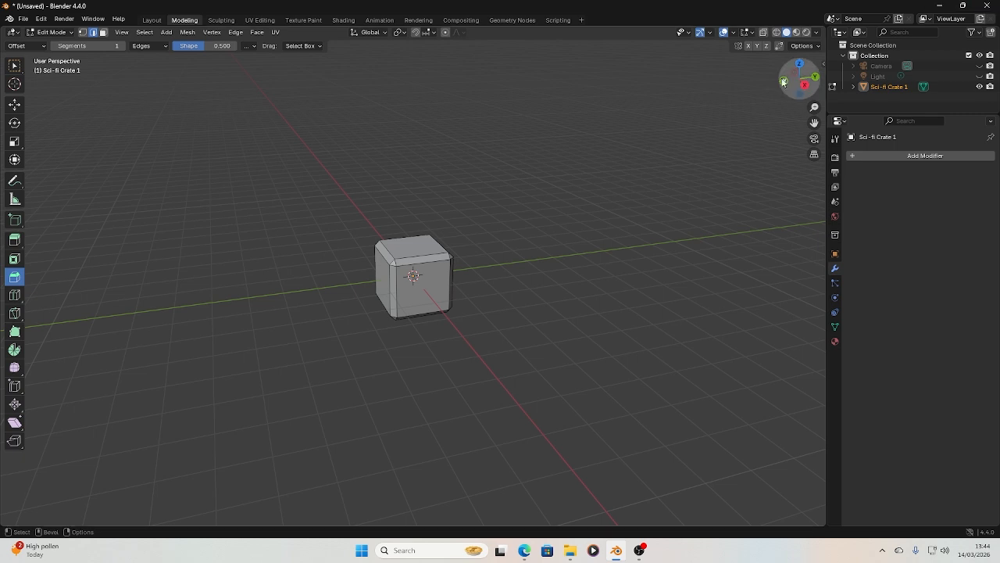
mouse_move(799, 80)
mouse_down()
mouse_move(811, 116)
mouse_move(790, 81)
mouse_up()
scroll(195, 287, up, 1)
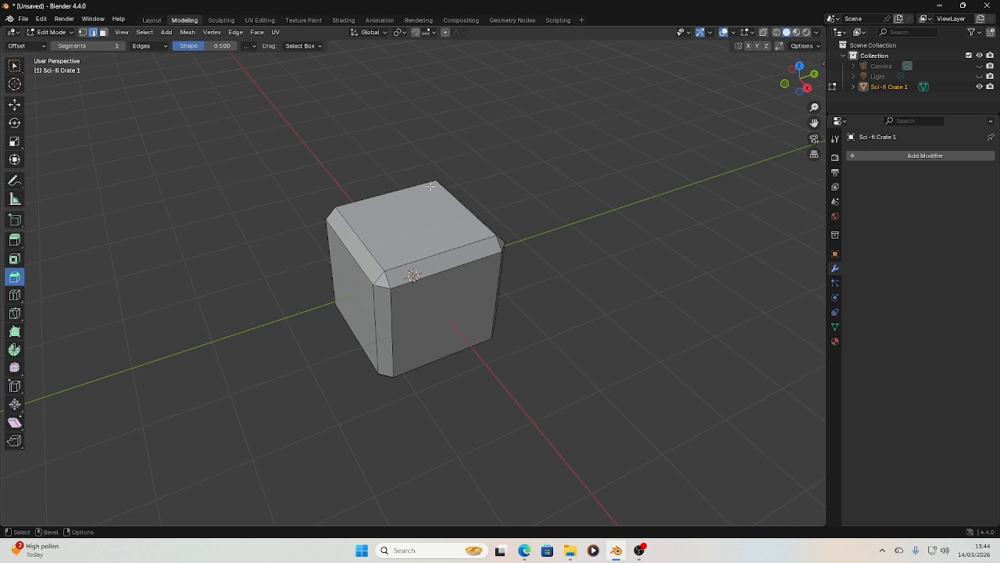
drag(799, 79, 779, 91)
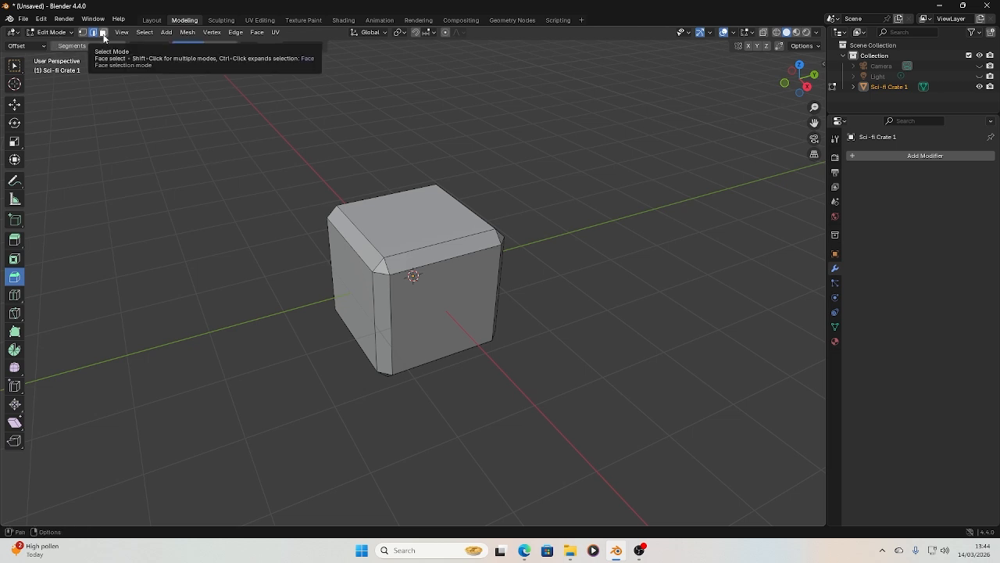
Step: Inset the crate's top face with a thickness of about 0.167 m, using face selection
click(103, 34)
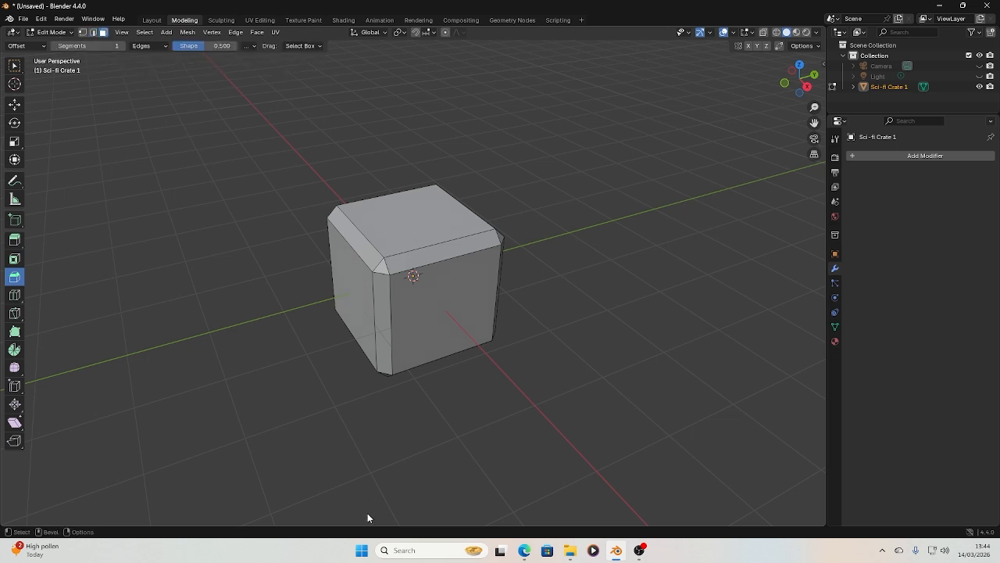
click(399, 216)
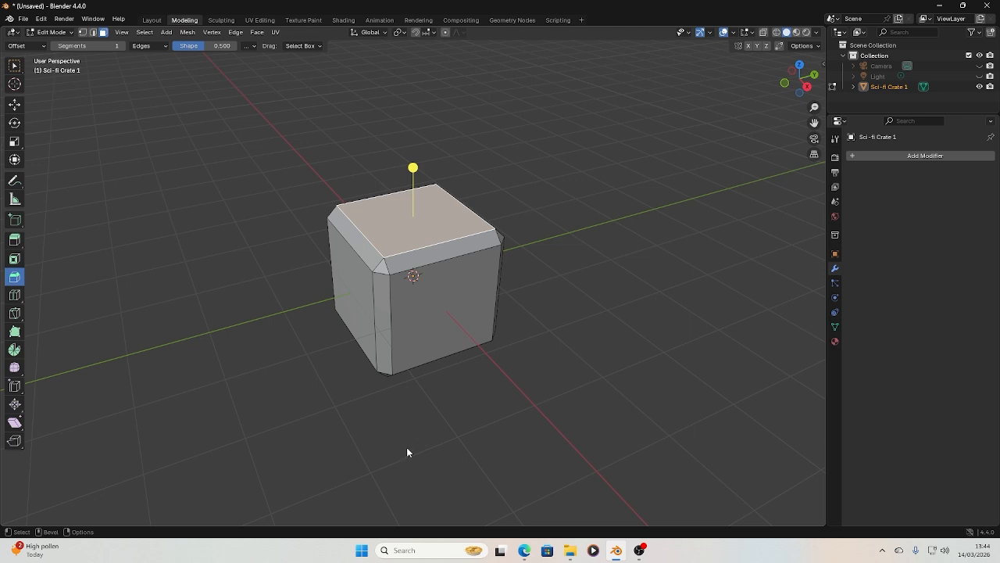
click(16, 262)
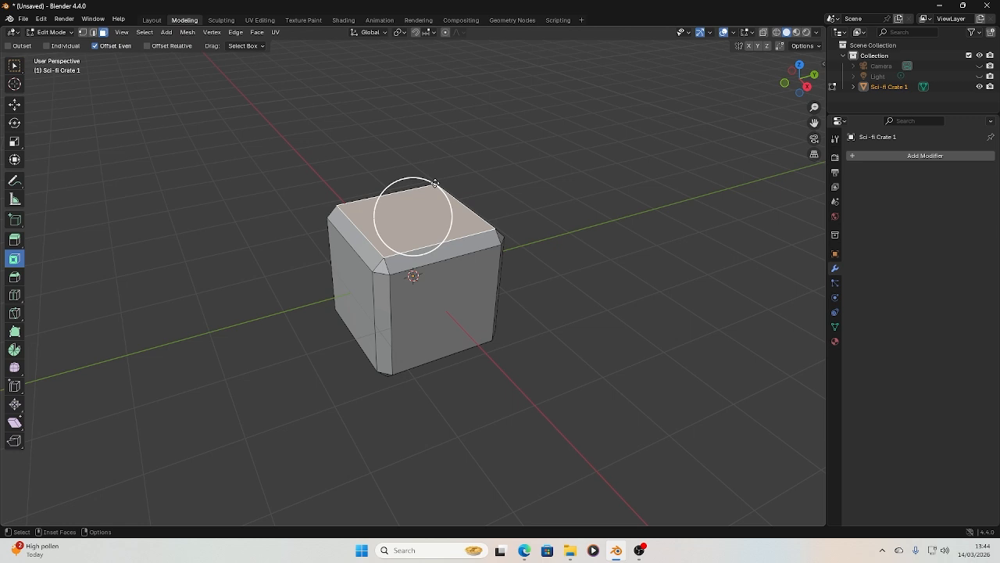
drag(434, 182, 510, 136)
drag(575, 109, 432, 201)
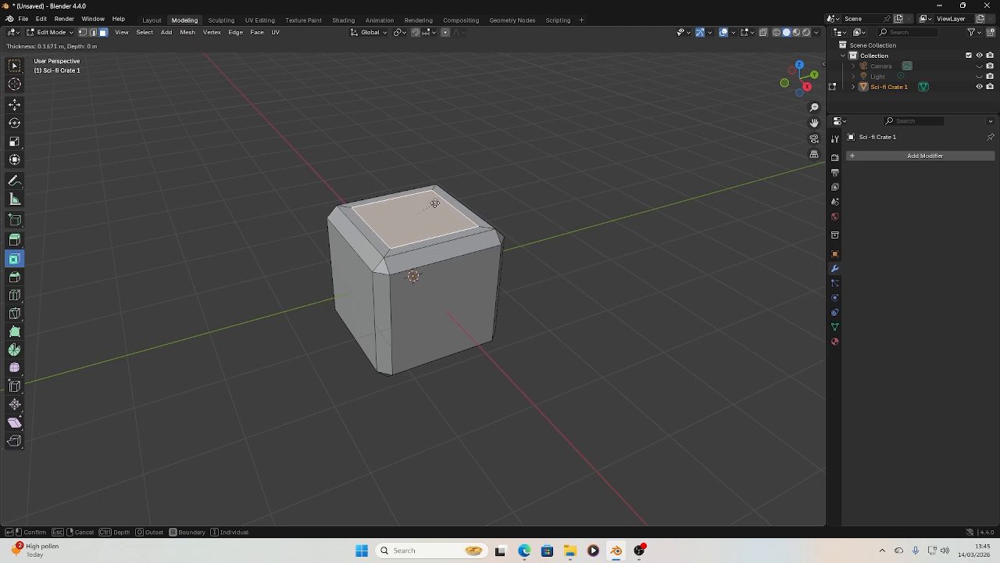
click(435, 203)
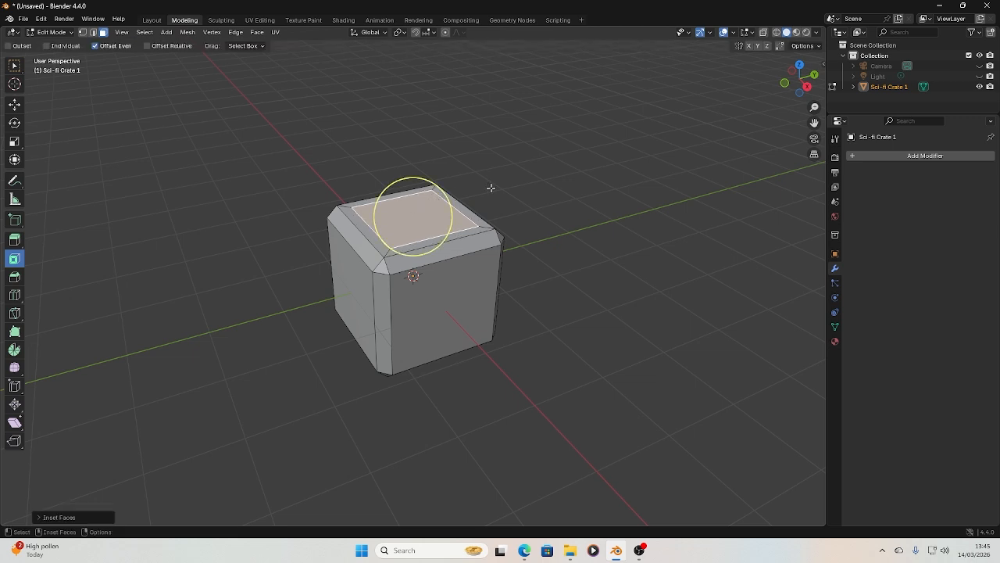
Step: Extrude the inset top face downward into the crate to form a shallow recess
mouse_move(799, 78)
mouse_down()
mouse_move(808, 81)
mouse_move(805, 69)
mouse_move(793, 86)
mouse_up()
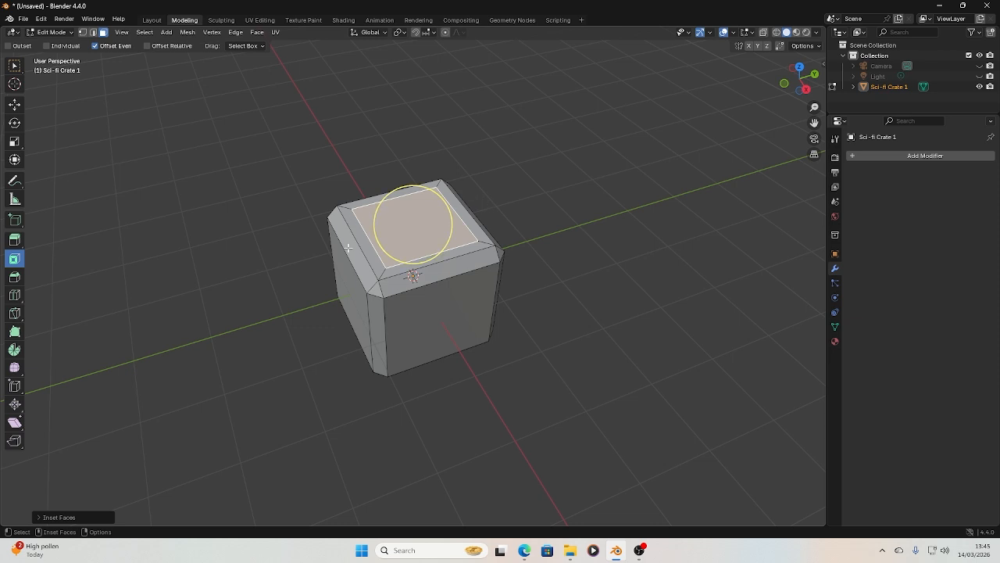
click(20, 247)
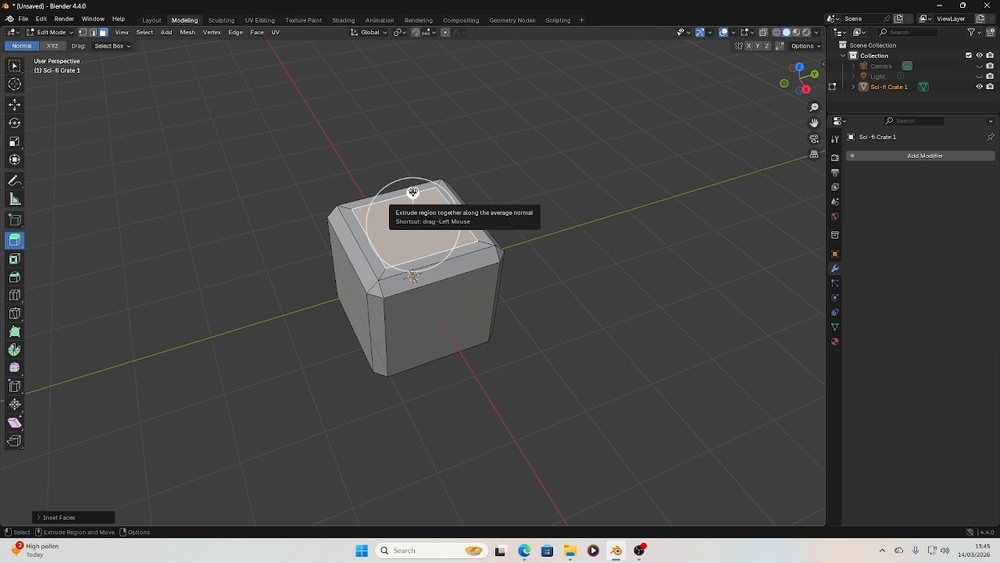
drag(412, 193, 413, 198)
mouse_move(583, 300)
middle_down()
mouse_move(571, 294)
mouse_move(588, 259)
mouse_move(587, 281)
middle_up()
scroll(484, 297, up, 5)
middle_drag(484, 297, 500, 265)
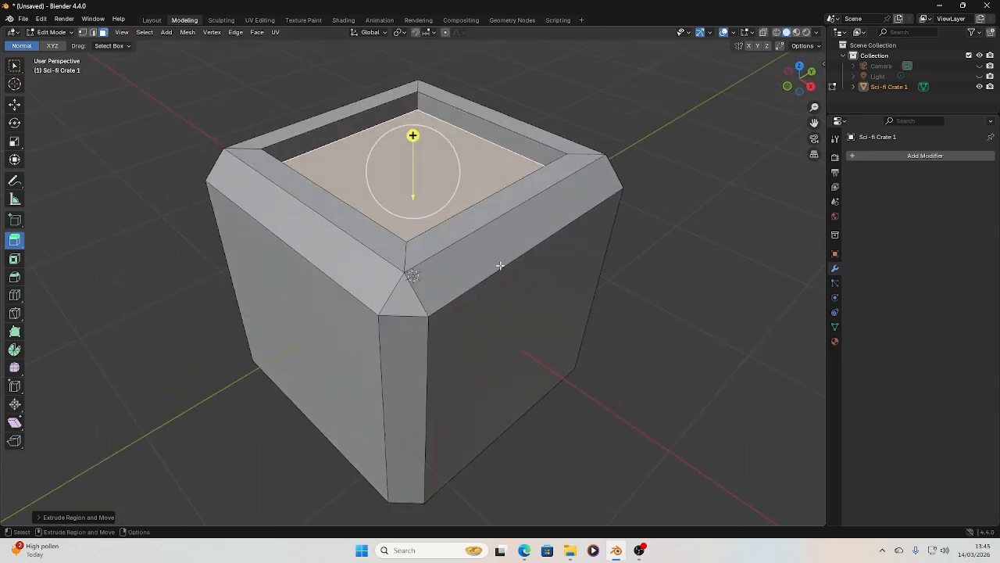
Step: Inset the floor of the top recess slightly and extrude the inner face upward into a raised square block
scroll(500, 266, down, 1)
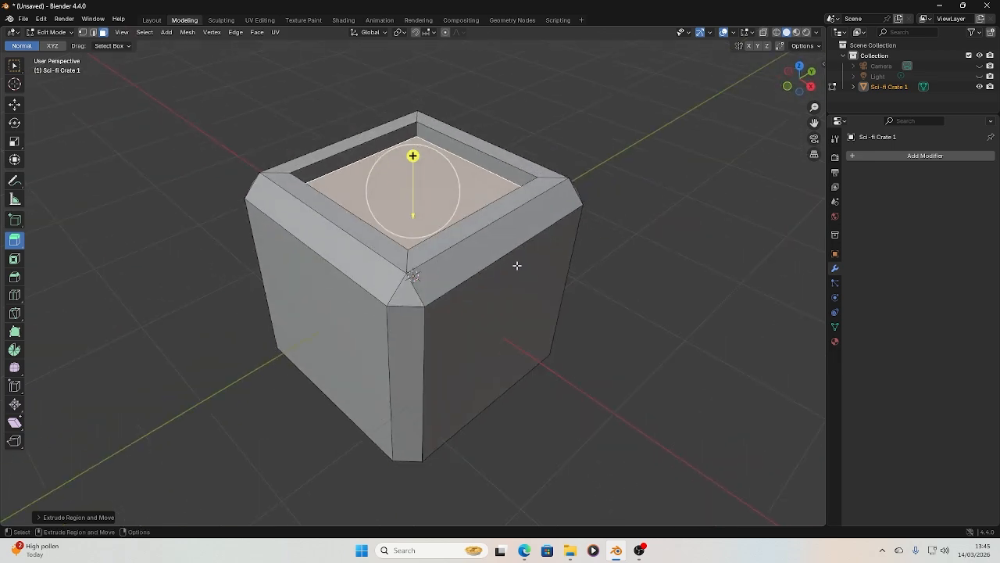
click(14, 260)
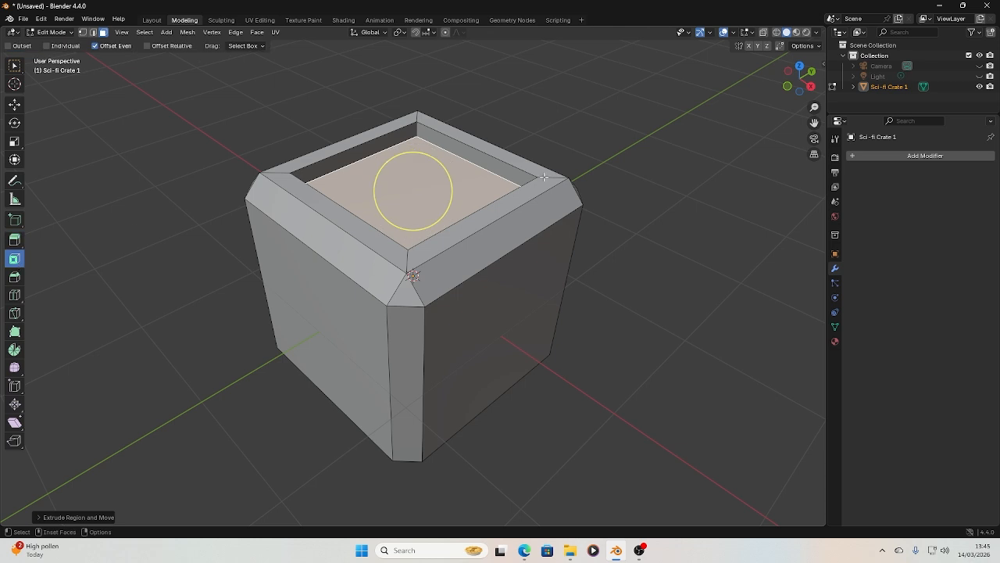
mouse_move(449, 172)
mouse_down()
mouse_move(430, 174)
mouse_move(432, 182)
mouse_up()
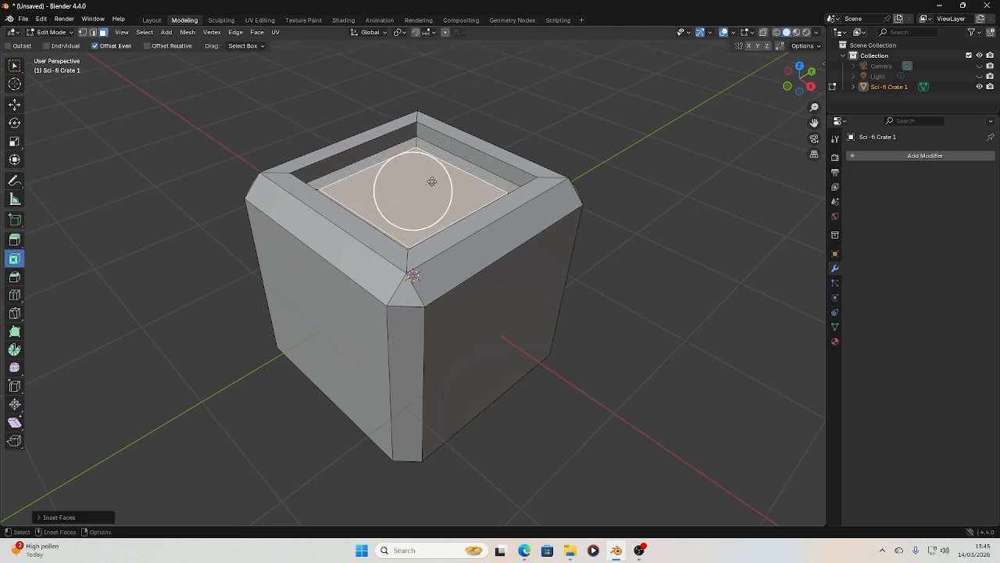
click(14, 240)
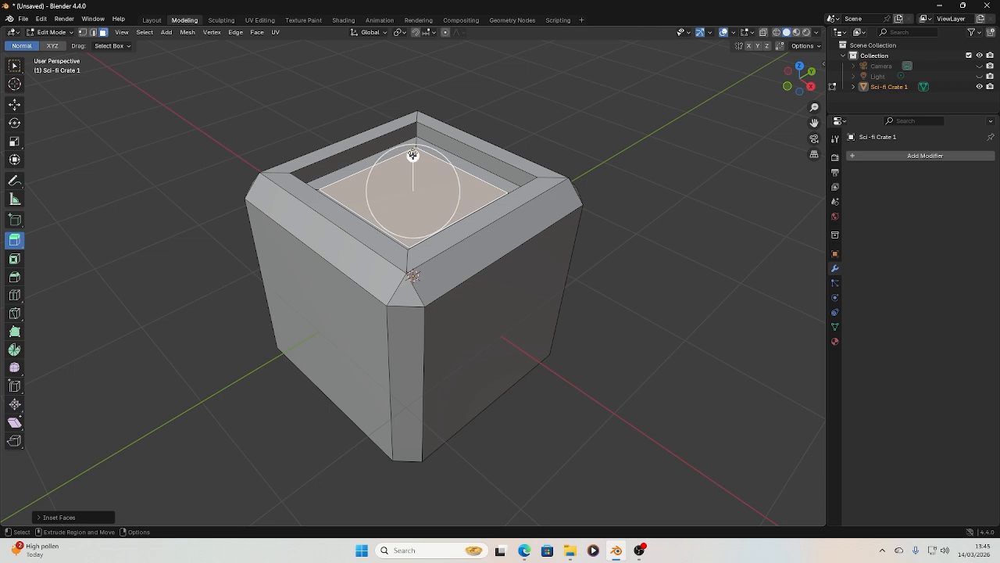
drag(413, 155, 414, 141)
middle_drag(414, 141, 445, 119)
mouse_move(413, 122)
mouse_down()
mouse_move(413, 137)
mouse_move(422, 117)
mouse_up()
middle_drag(422, 118, 553, 181)
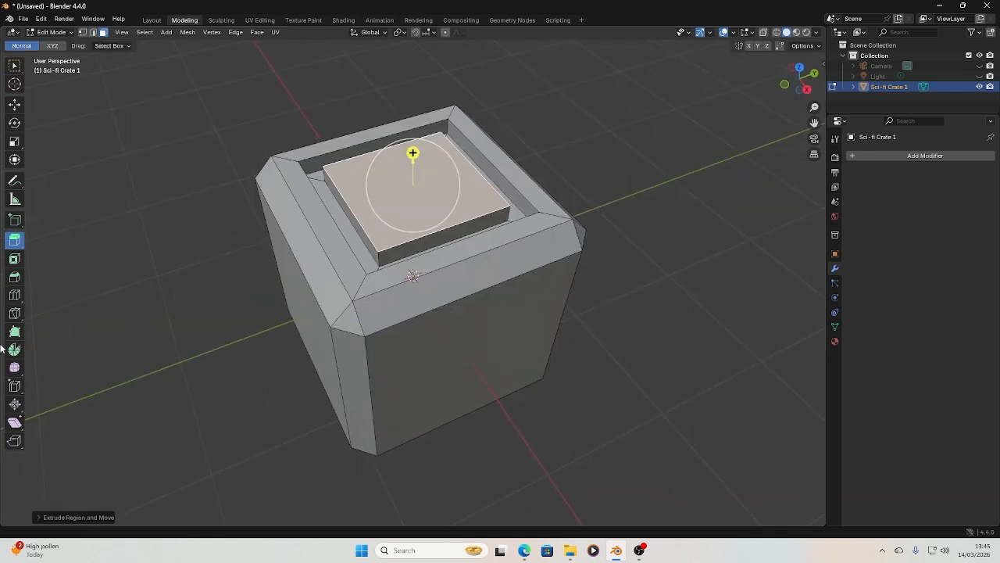
Step: Inset the top of the raised block and extrude the inner face downward, leaving a square rim
click(14, 261)
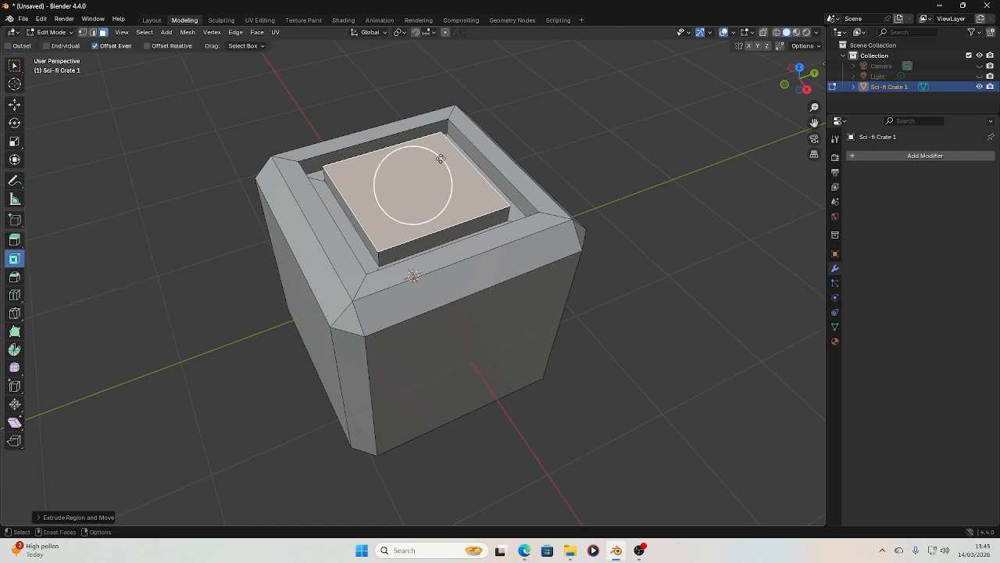
drag(439, 161, 420, 170)
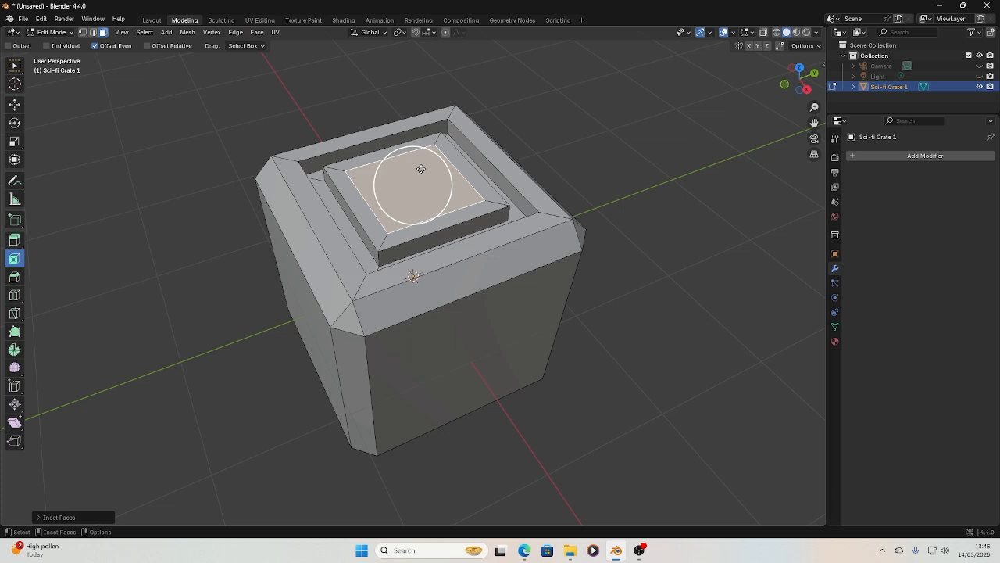
click(14, 242)
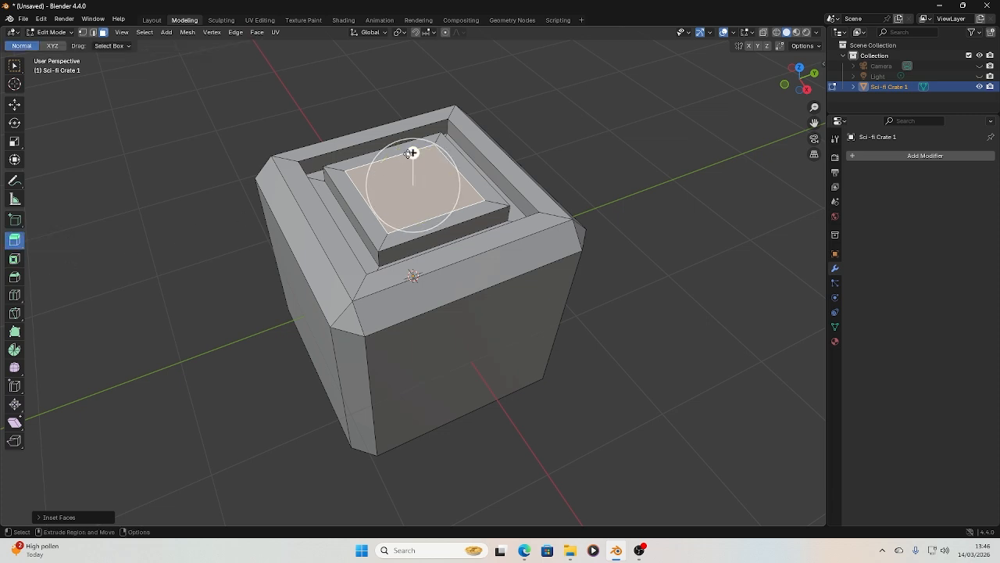
drag(413, 152, 413, 196)
Step: Inset the sunken face to a small central square and extrude it upward into a post above the rim
click(14, 259)
click(21, 243)
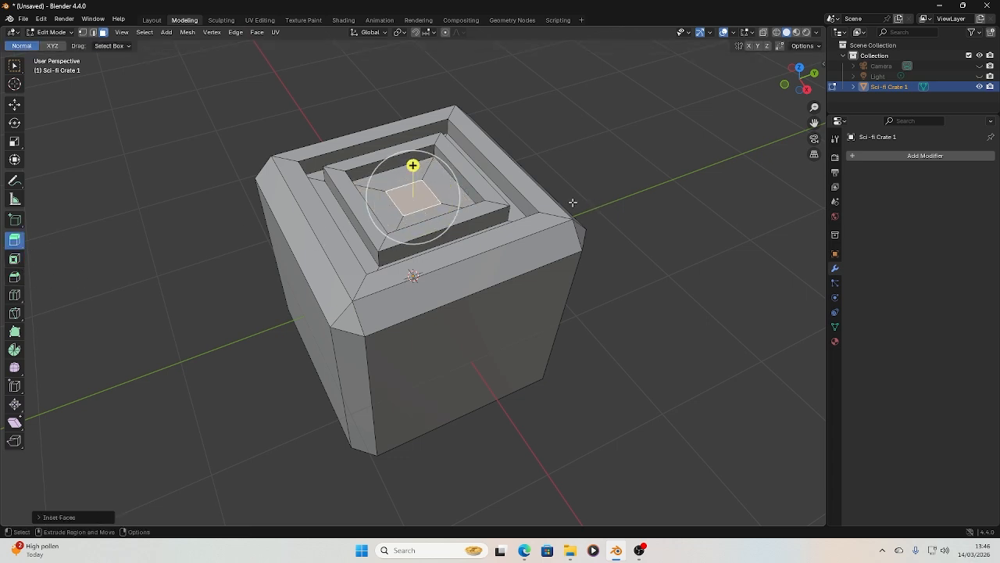
middle_drag(572, 203, 611, 168)
drag(415, 133, 433, 90)
click(618, 134)
middle_drag(597, 174, 510, 193)
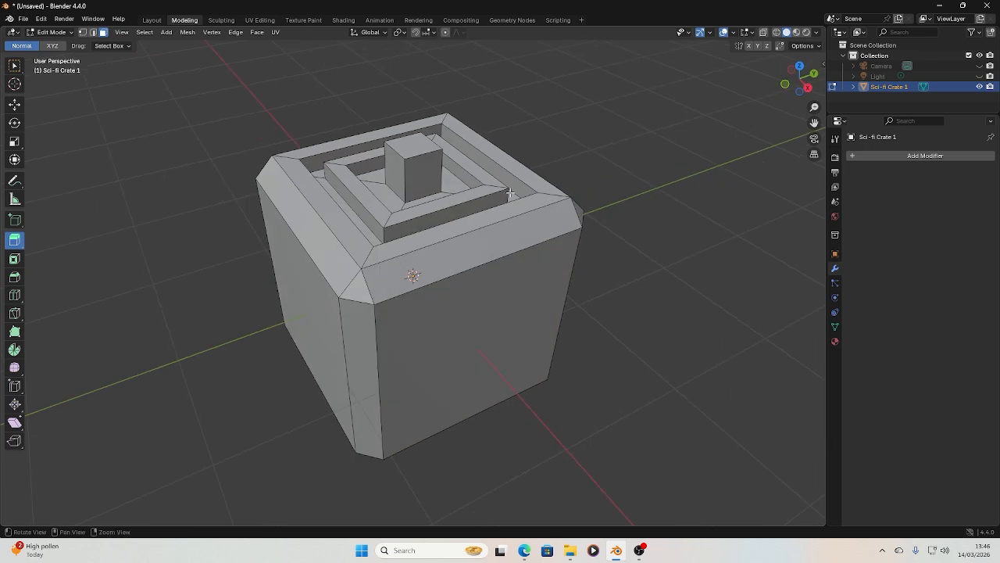
Step: Bevel the four top edges of the central post with one segment into a near-pointed cap, using edge selection
click(94, 33)
click(424, 152)
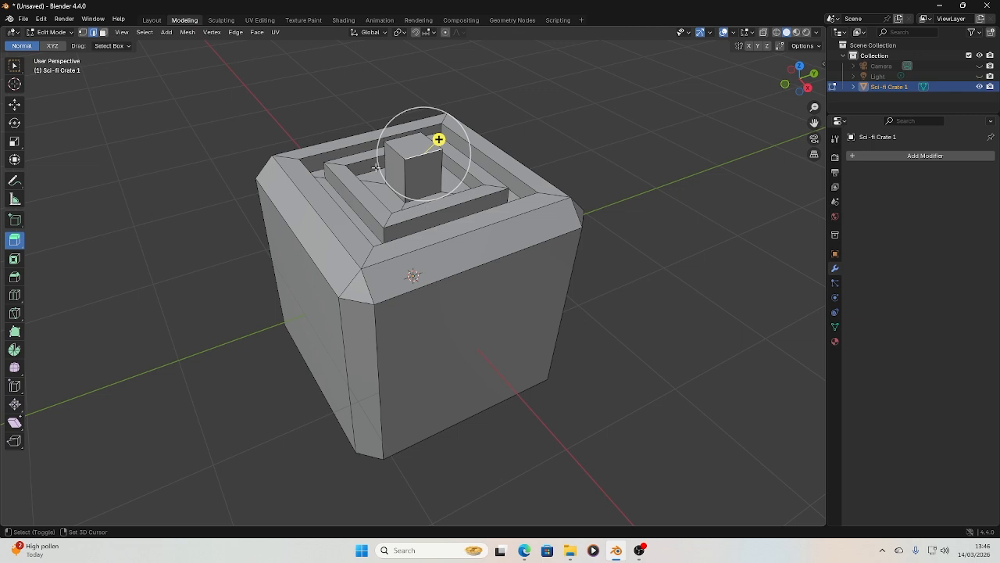
shift+click(402, 140)
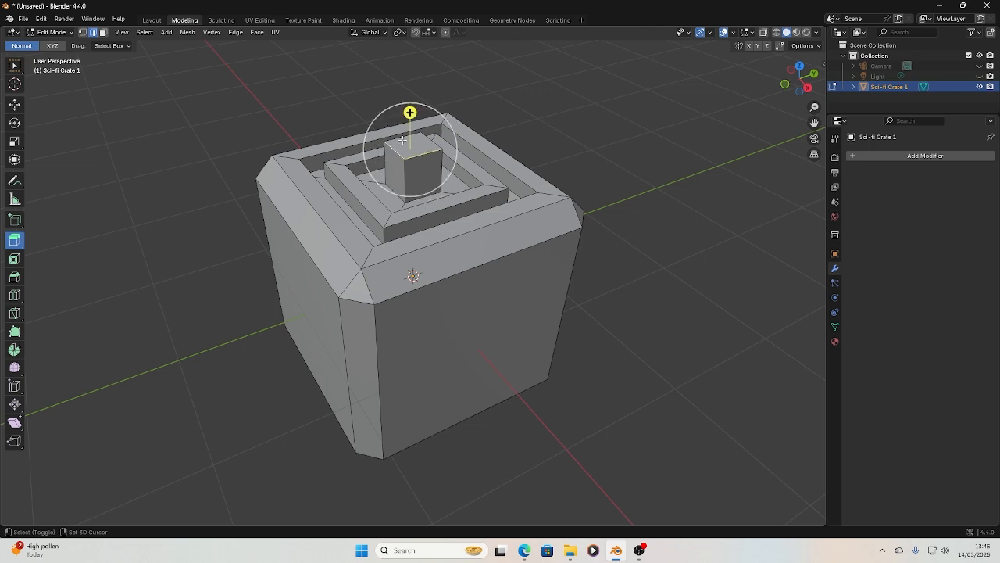
shift+click(422, 137)
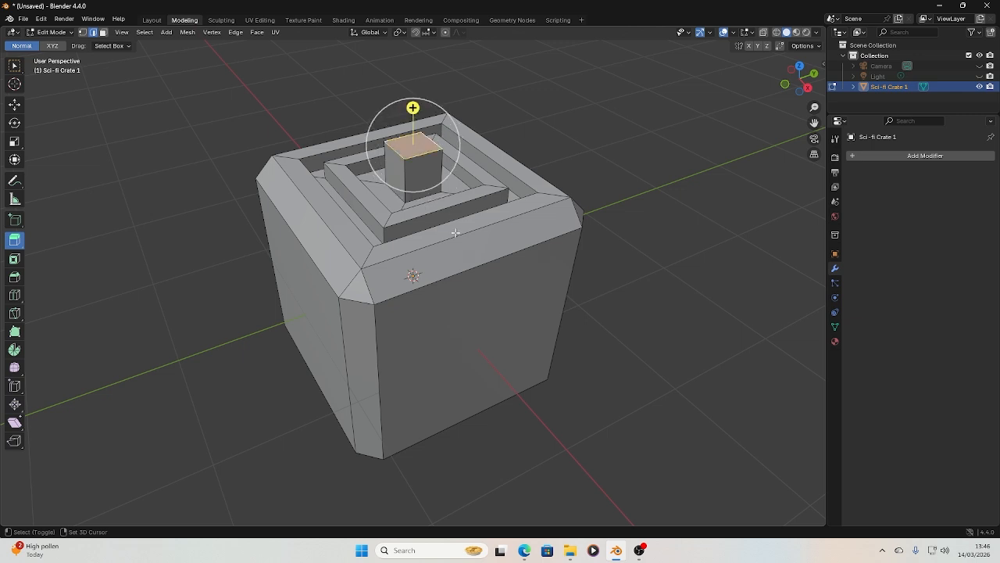
click(14, 277)
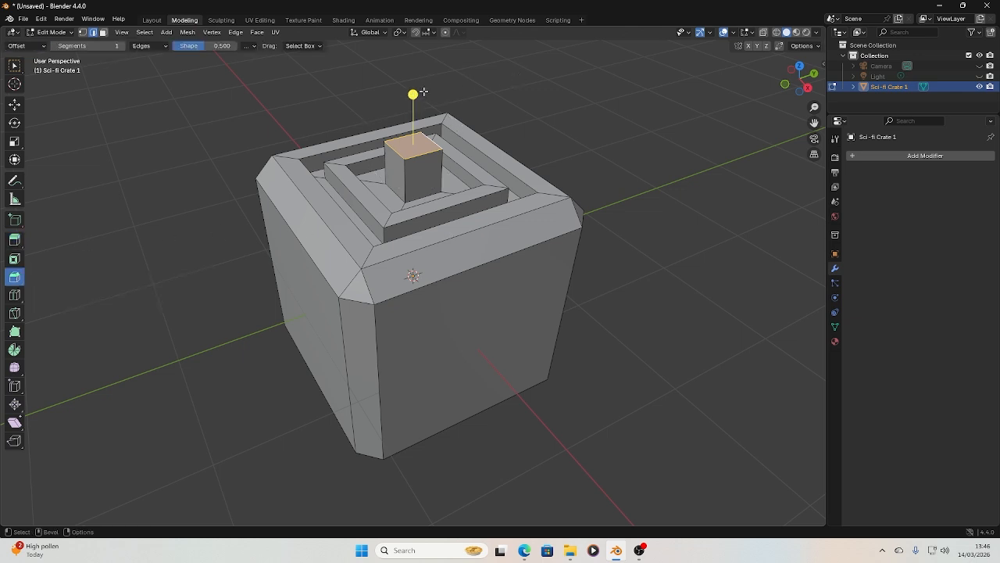
drag(423, 93, 465, 107)
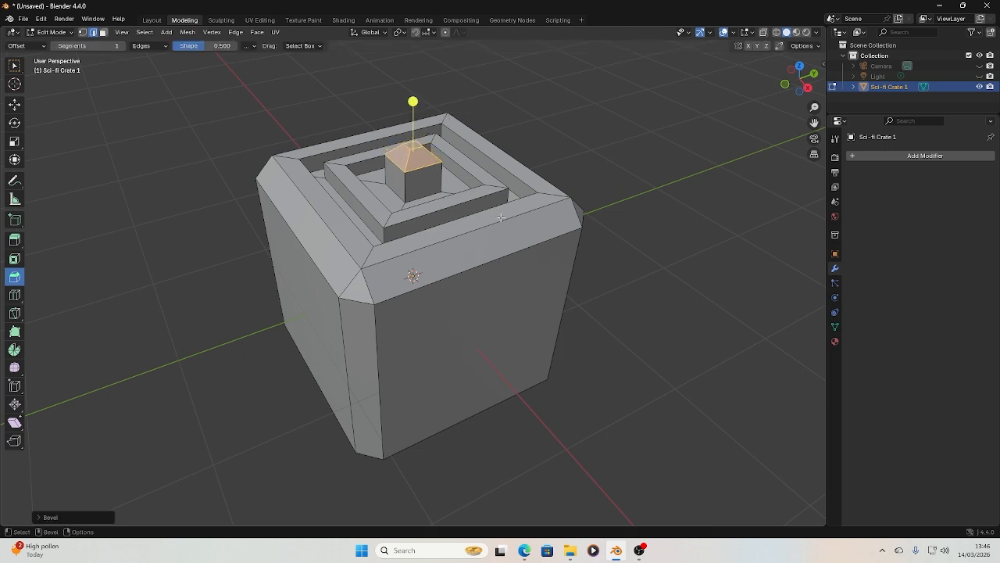
Step: Bevel the outer and inner top edge loops of the raised square rim around the post with one segment
middle_drag(501, 217, 378, 188)
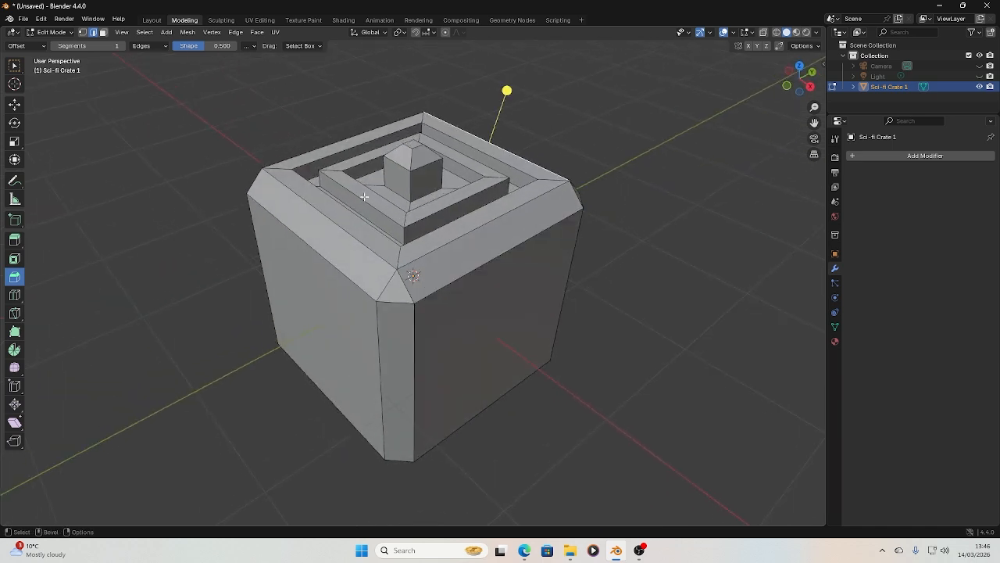
click(352, 198)
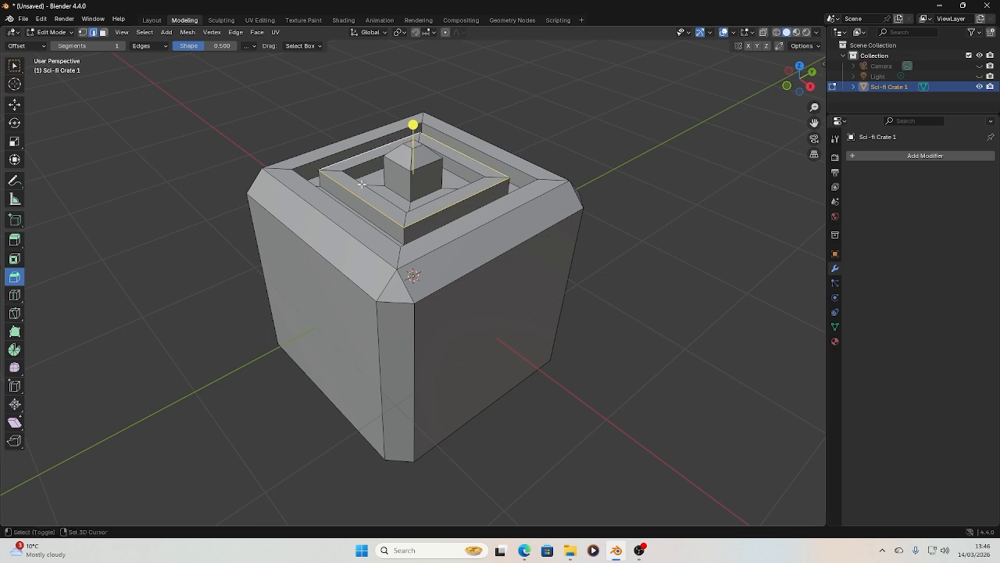
drag(413, 124, 369, 188)
click(357, 163)
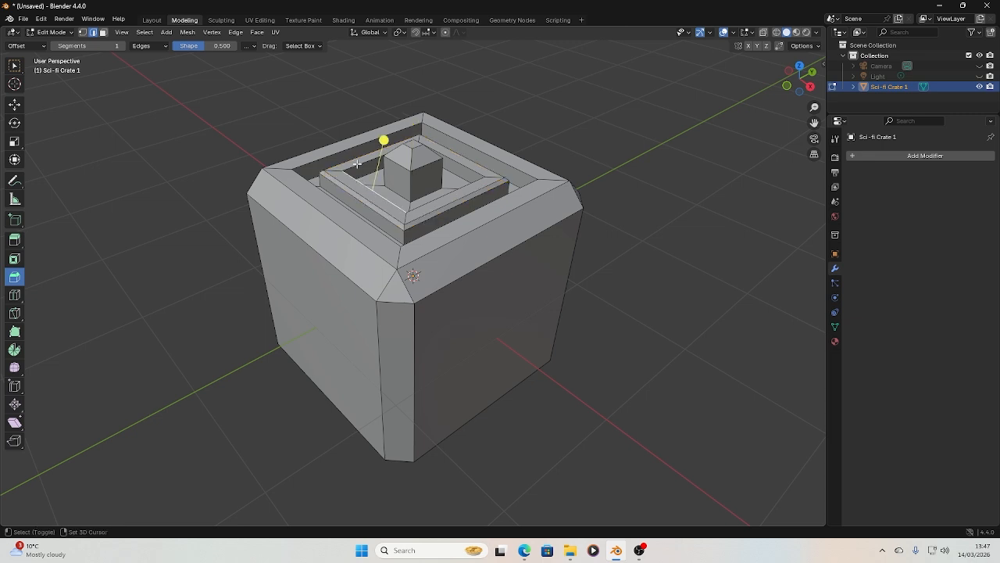
click(357, 162)
alt+shift+click(452, 157)
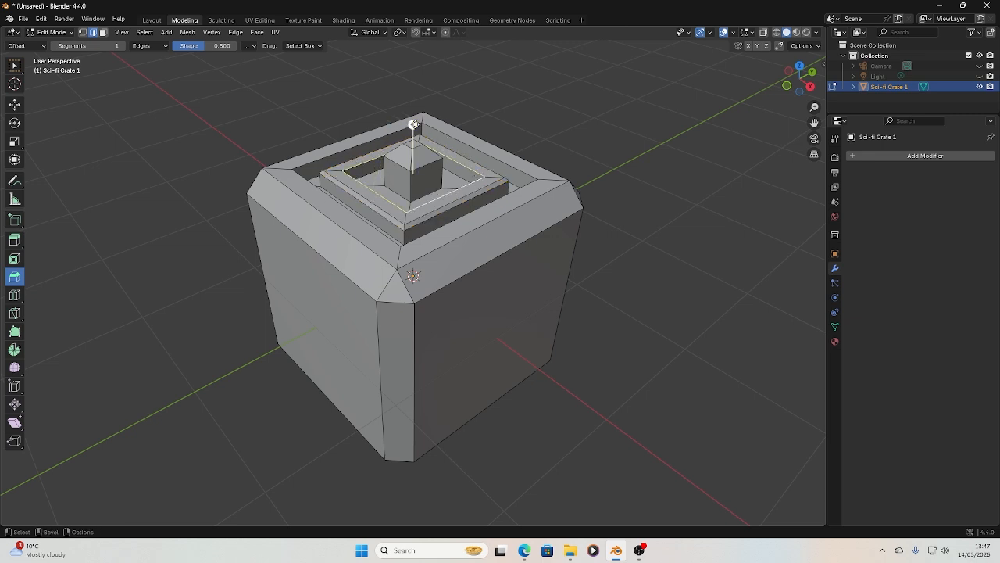
drag(412, 125, 419, 118)
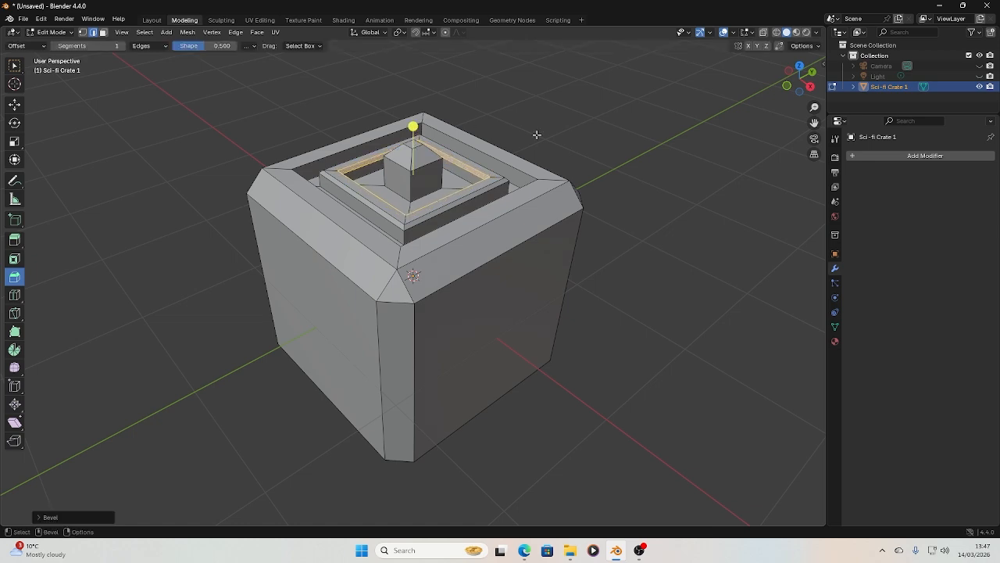
Step: Select all four large side faces of the crate together in face selection mode
middle_drag(536, 134, 551, 339)
click(565, 128)
scroll(620, 114, down, 4)
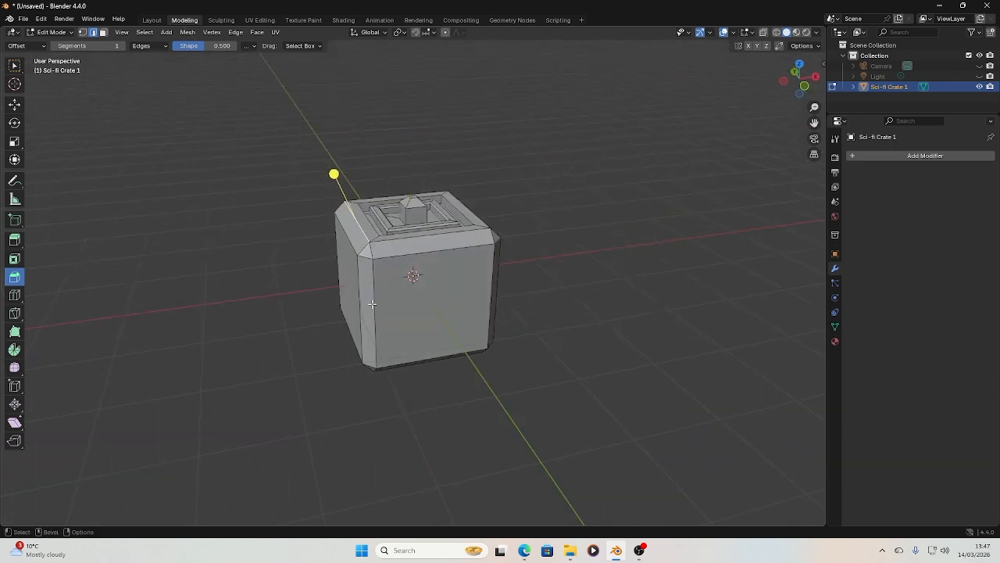
click(374, 303)
click(102, 32)
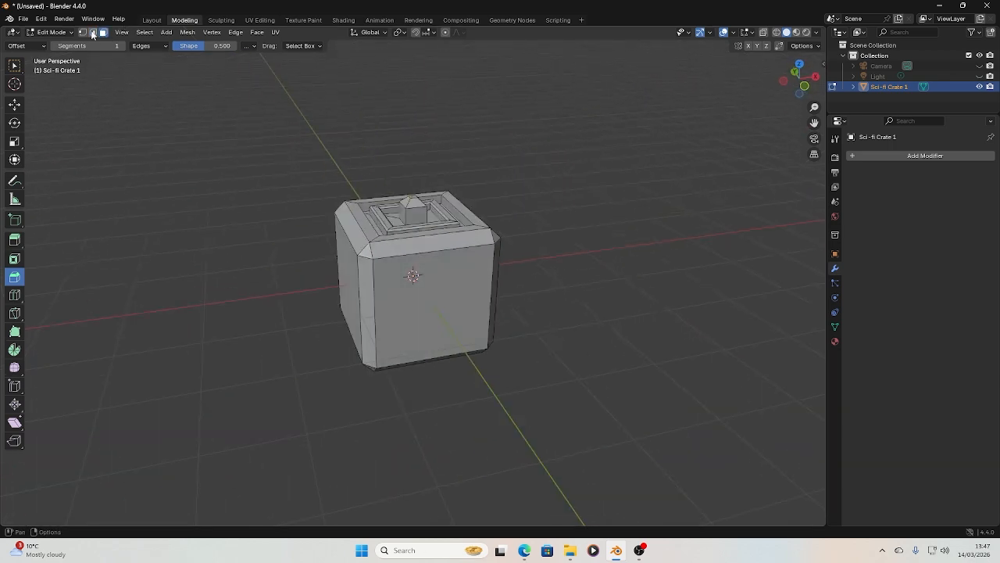
click(381, 324)
middle_drag(381, 323, 386, 303)
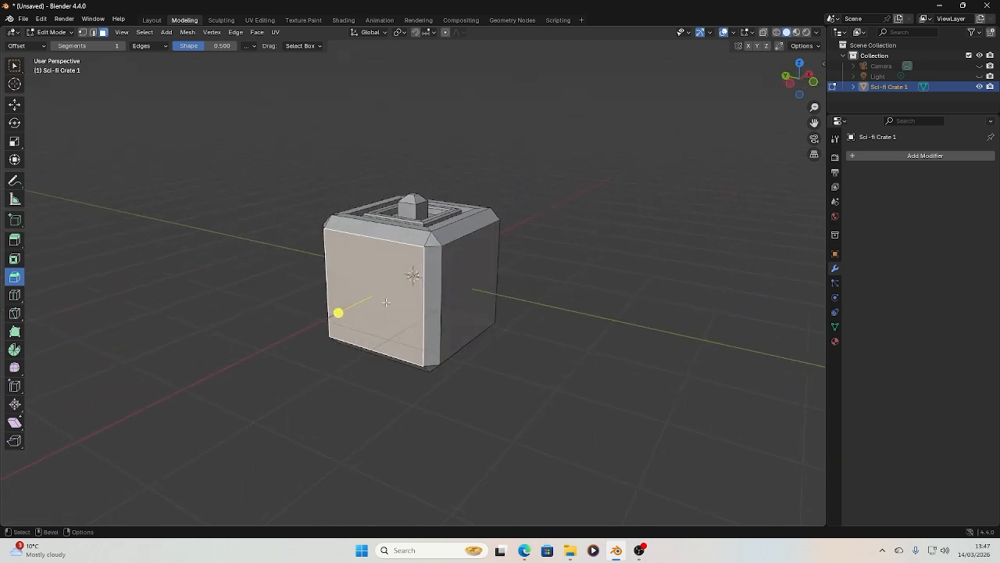
shift+click(471, 283)
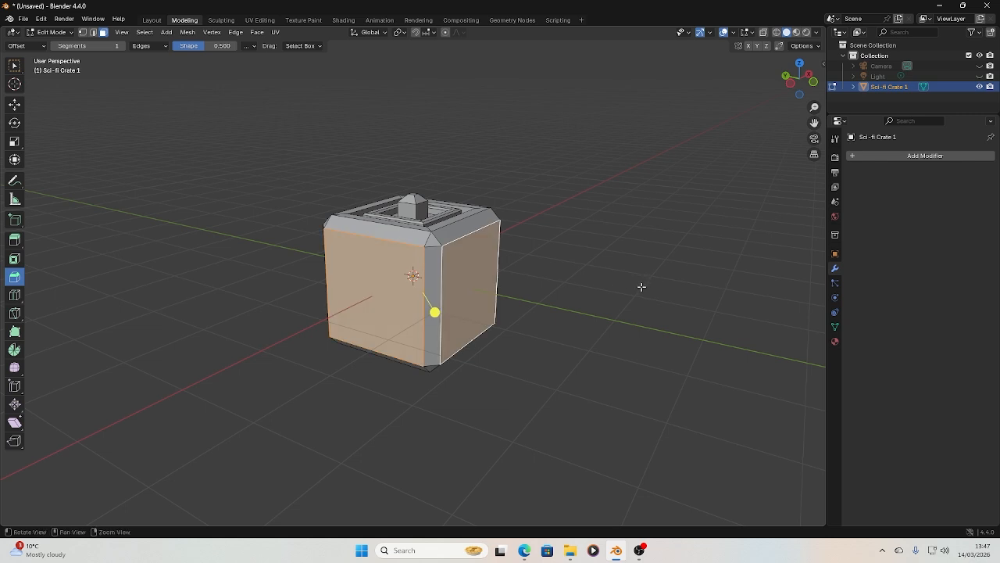
middle_drag(641, 286, 500, 286)
middle_drag(561, 292, 302, 261)
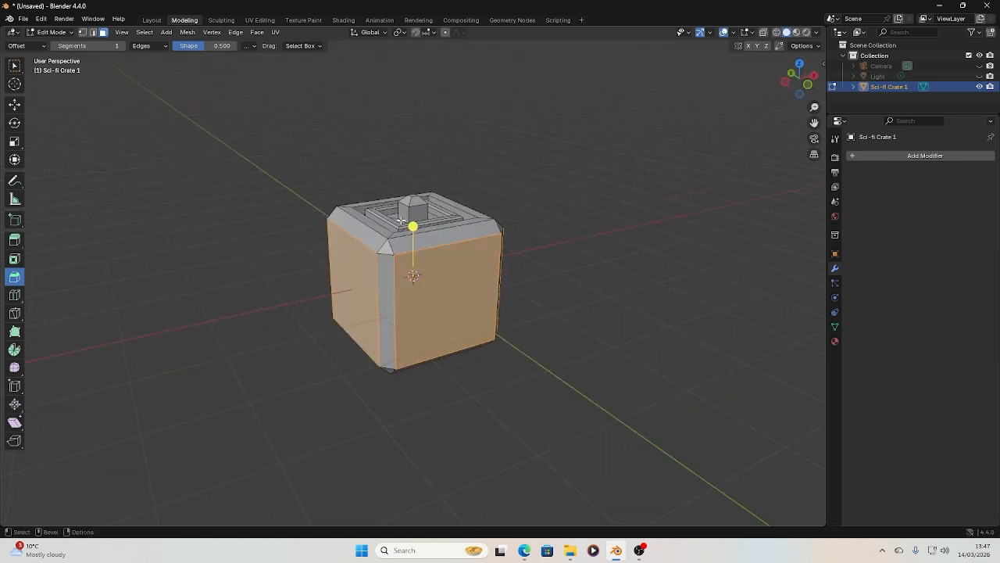
mouse_move(412, 227)
mouse_down()
mouse_move(425, 167)
mouse_move(414, 230)
mouse_move(425, 167)
mouse_move(422, 227)
mouse_move(415, 188)
mouse_move(410, 304)
mouse_move(405, 209)
mouse_up()
click(14, 240)
right_click(404, 210)
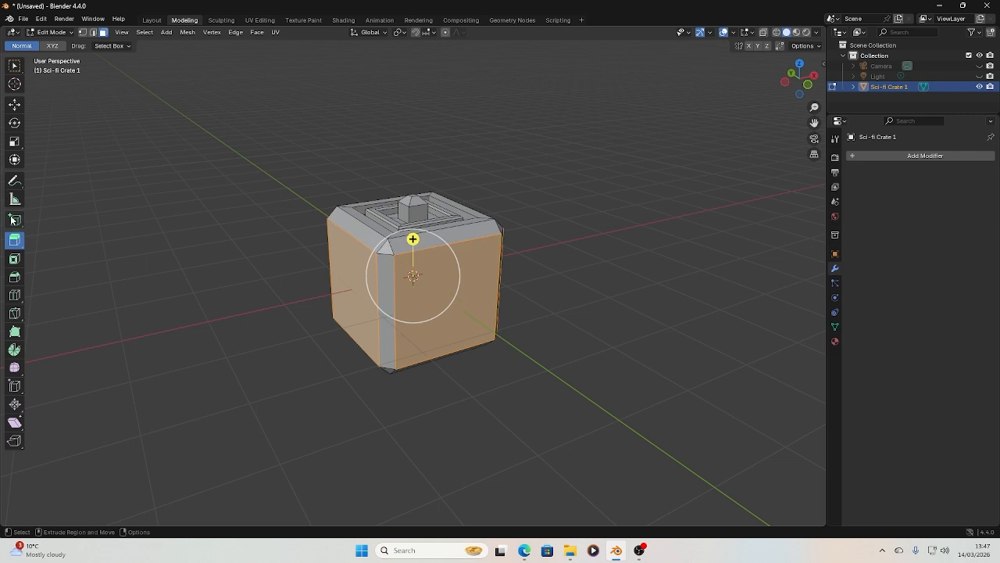
Step: Extrude the four side faces slightly outward with Extrude Along Normals to form raised panels
click(18, 245)
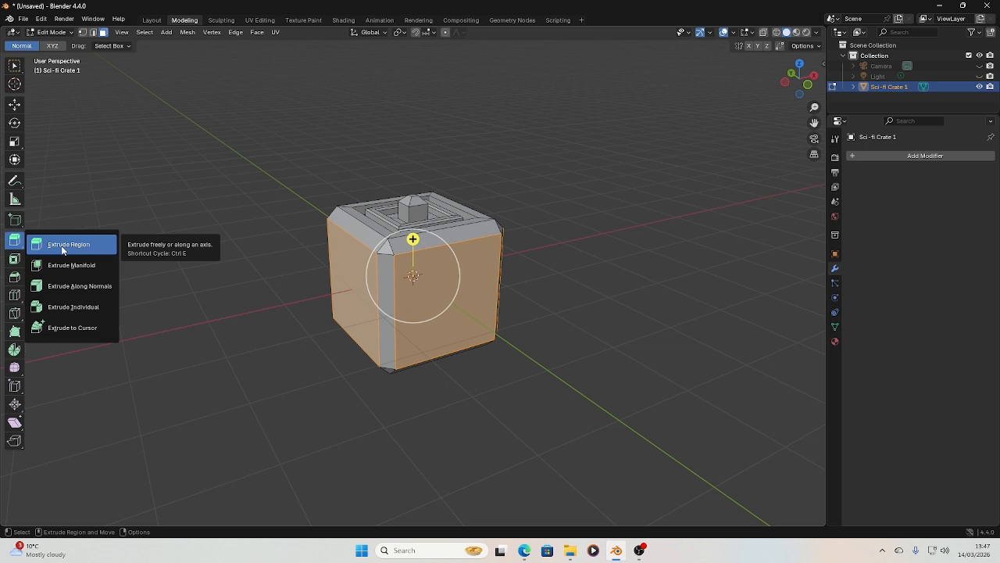
click(85, 286)
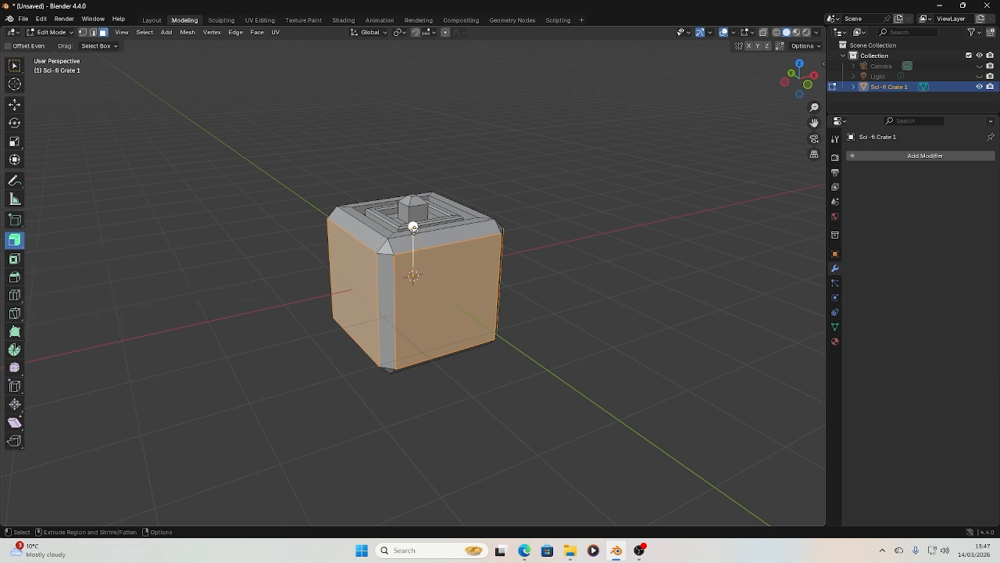
drag(412, 226, 420, 218)
Step: Inset the four raised side panels to leave a narrow frame around each one
click(14, 259)
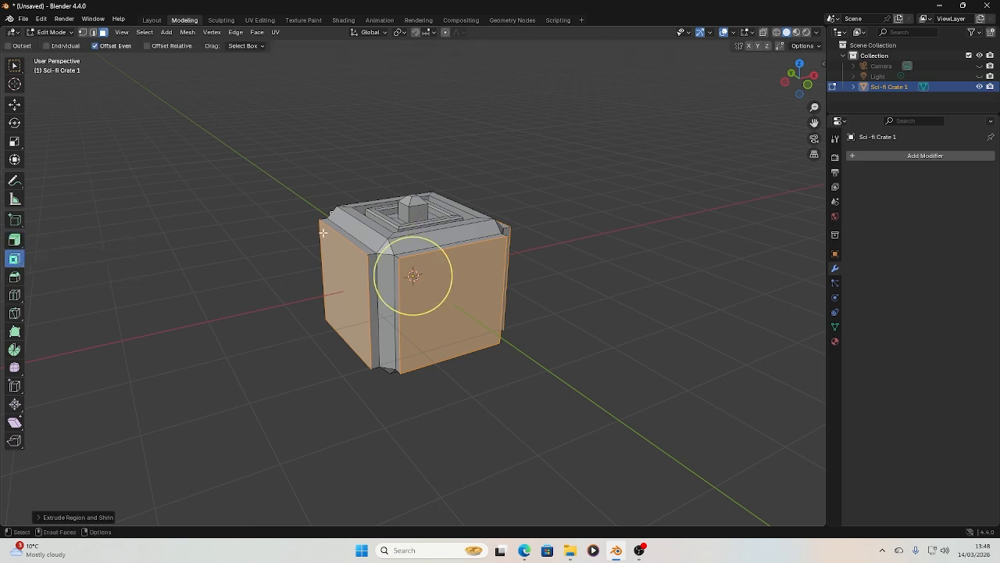
drag(415, 279, 420, 251)
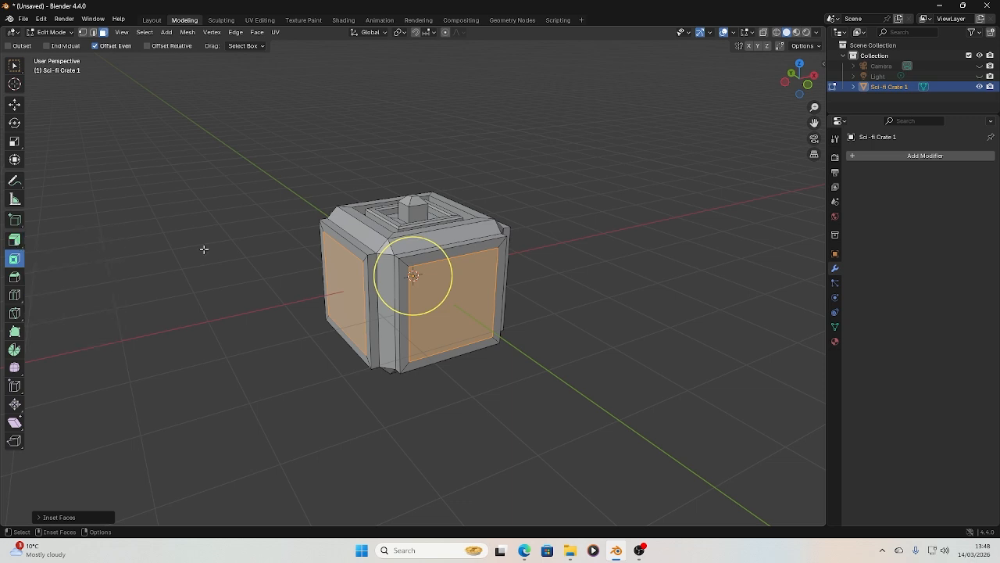
drag(435, 245, 447, 213)
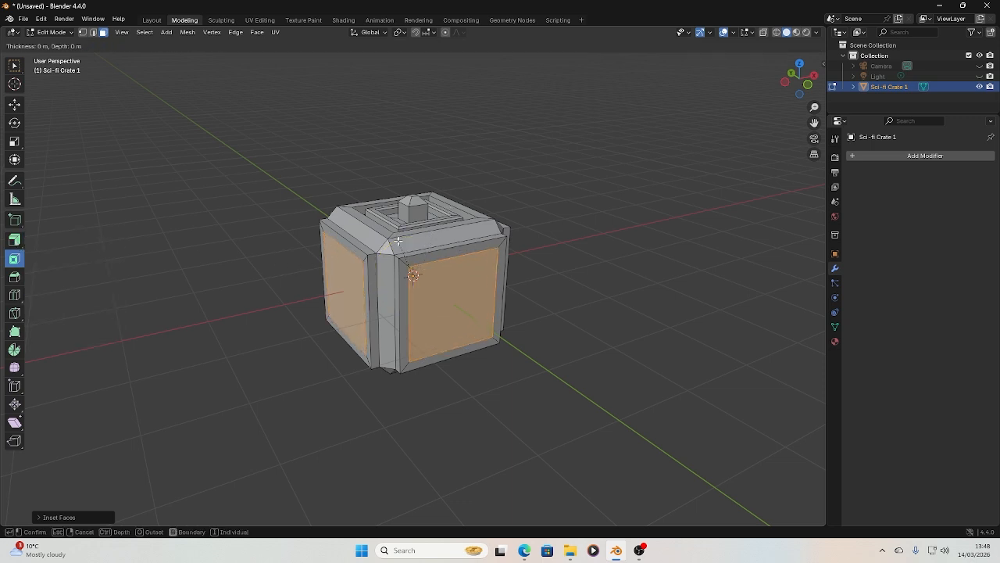
drag(397, 240, 398, 241)
Step: Extrude the inset side faces inward along their normals by about 0.126 m to recess them
click(14, 240)
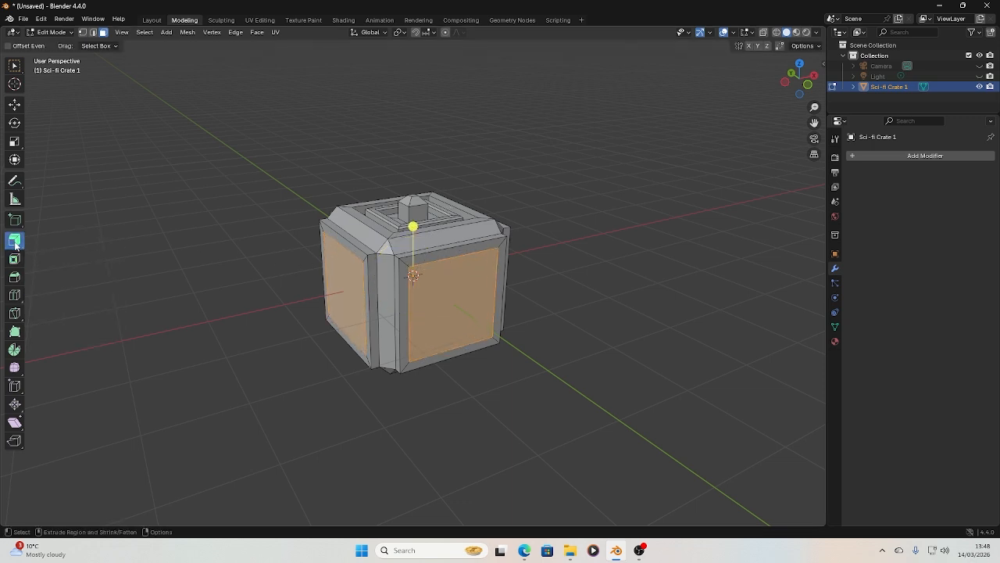
click(413, 225)
drag(412, 226, 418, 228)
click(418, 227)
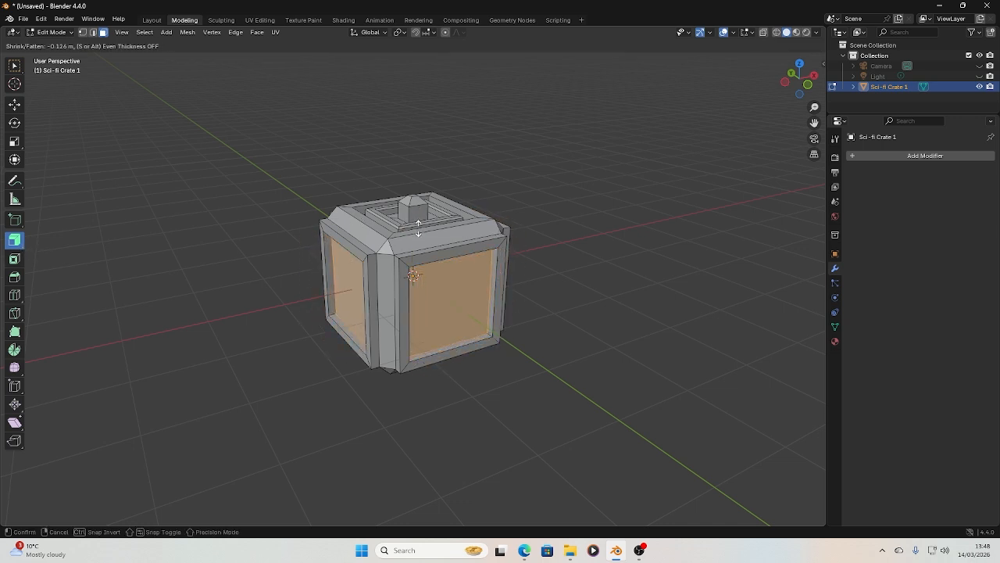
Step: Inset the recessed side faces down to small central squares and extrude those squares inward along their normals
click(14, 257)
drag(433, 254, 412, 275)
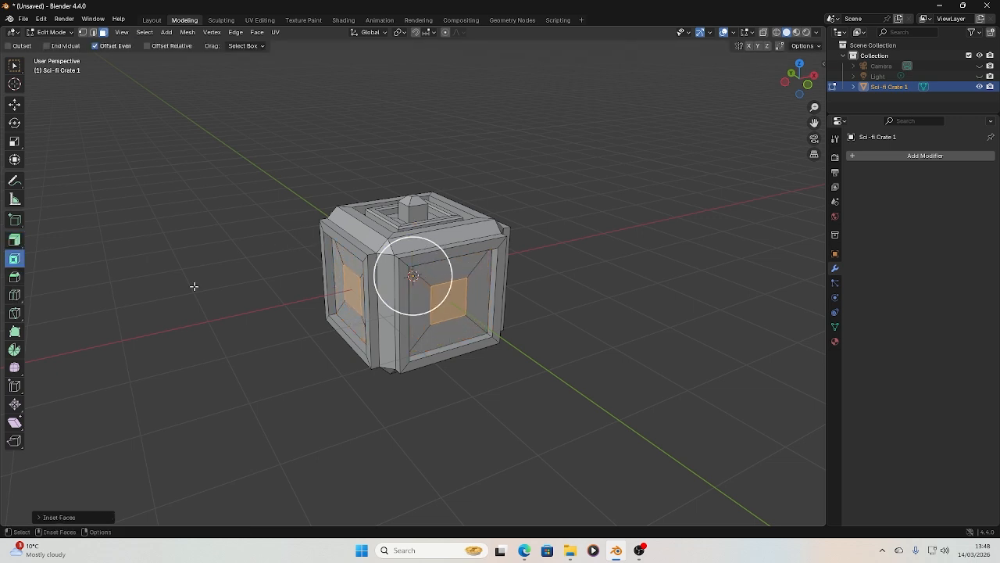
click(14, 239)
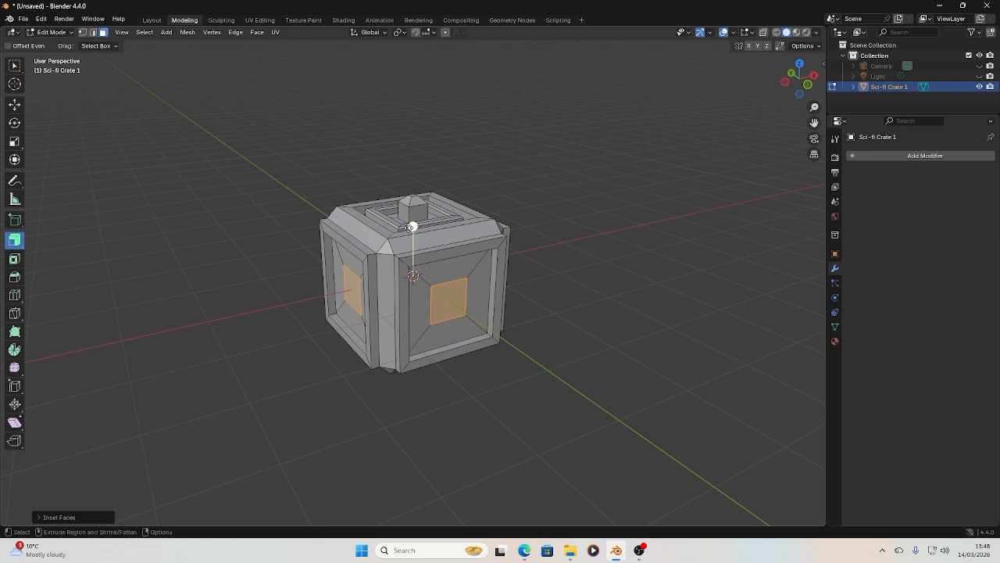
mouse_move(410, 226)
mouse_down()
mouse_move(410, 249)
mouse_move(411, 236)
mouse_up()
middle_drag(422, 239, 718, 273)
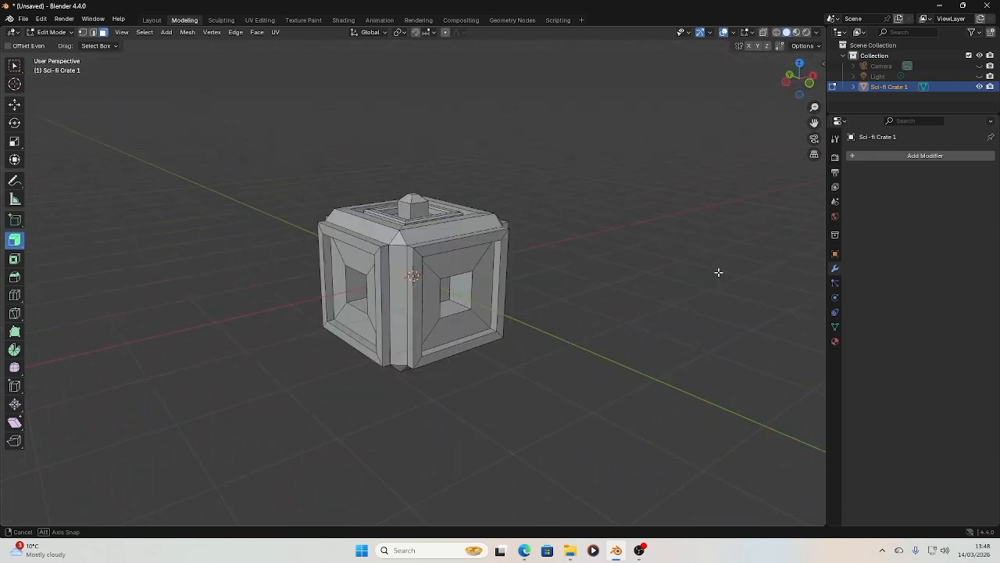
click(817, 78)
click(800, 82)
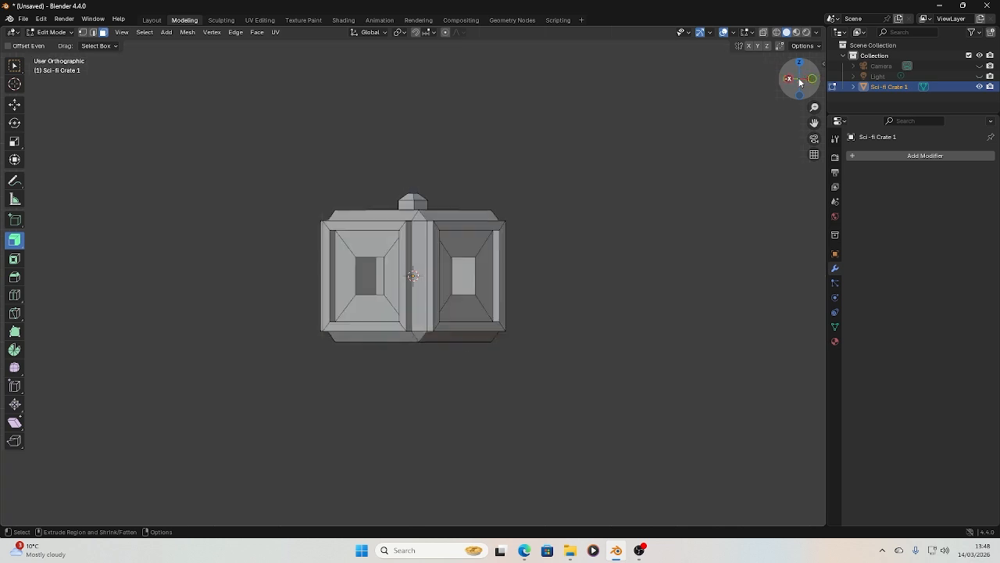
click(14, 104)
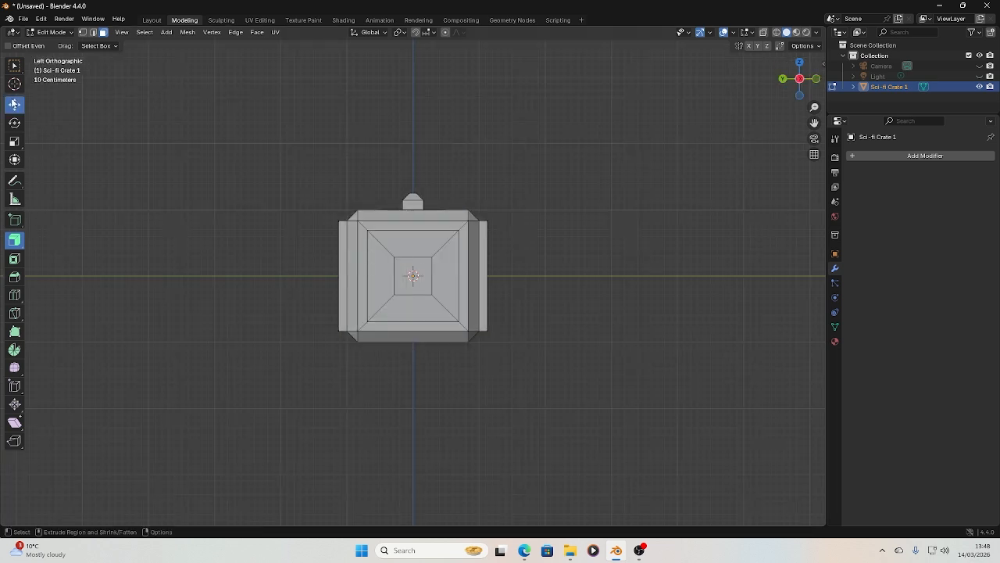
click(453, 225)
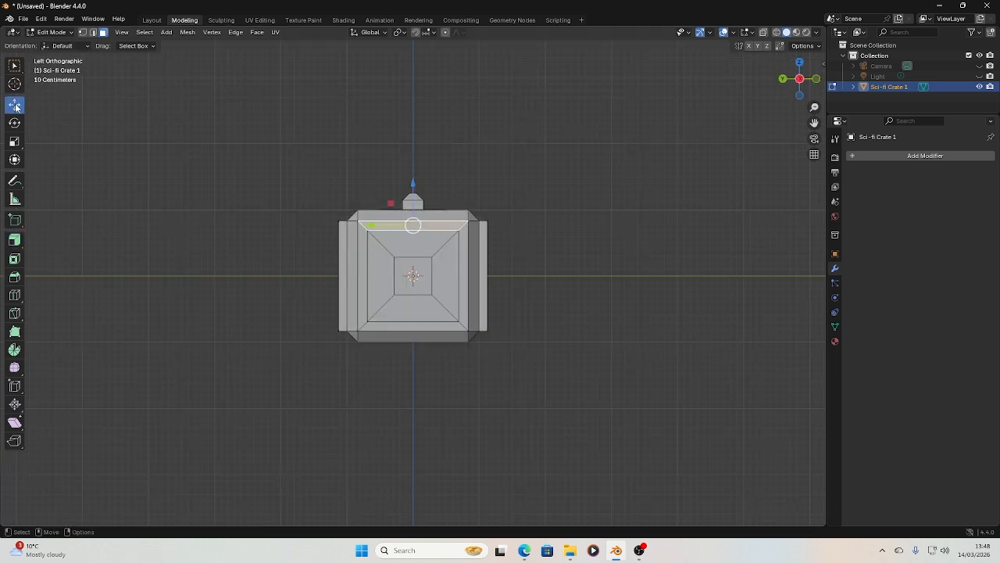
Step: In the Layout workspace, move the whole crate about 4.02 m along the positive Y axis and deselect it
click(144, 22)
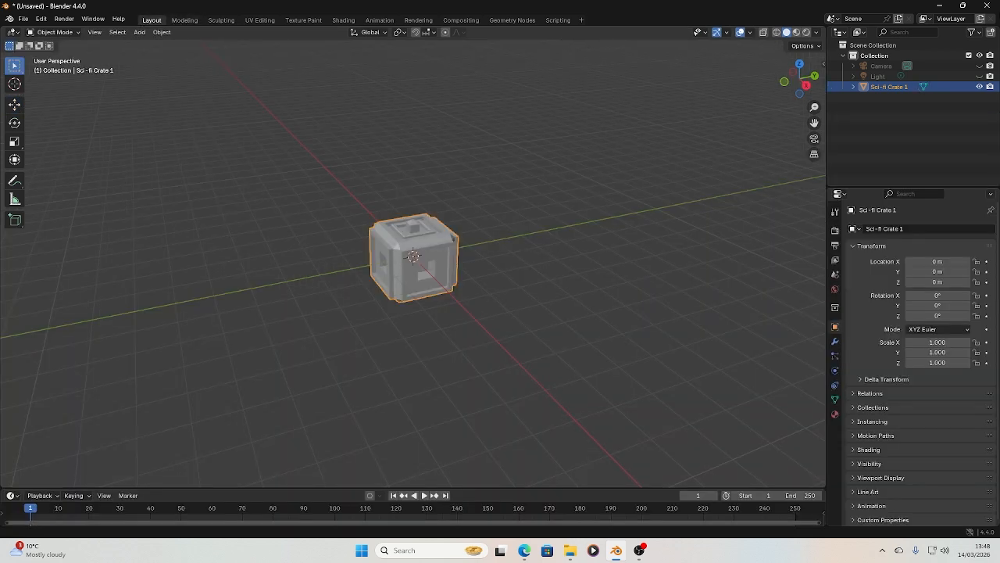
click(801, 83)
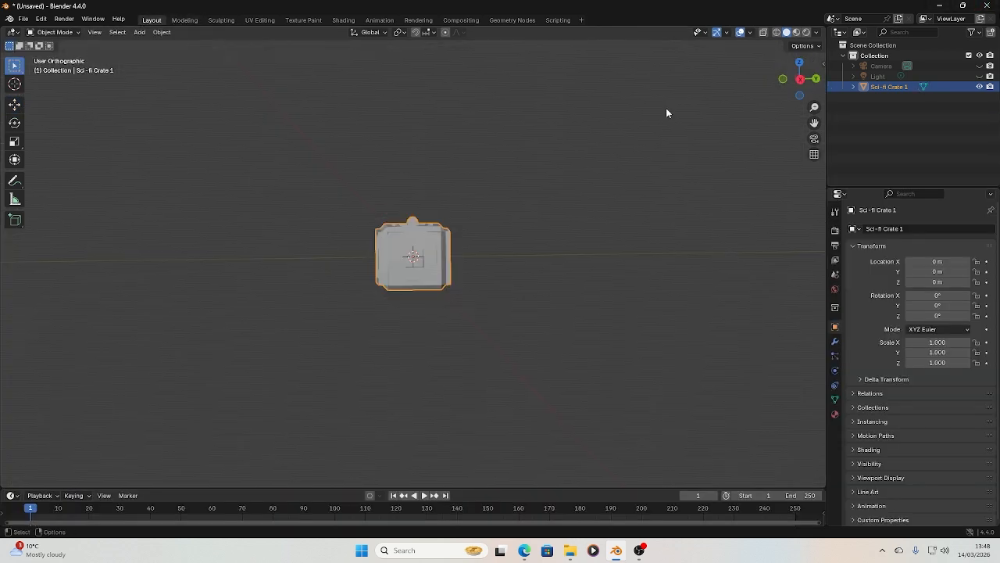
click(14, 104)
drag(457, 263, 584, 255)
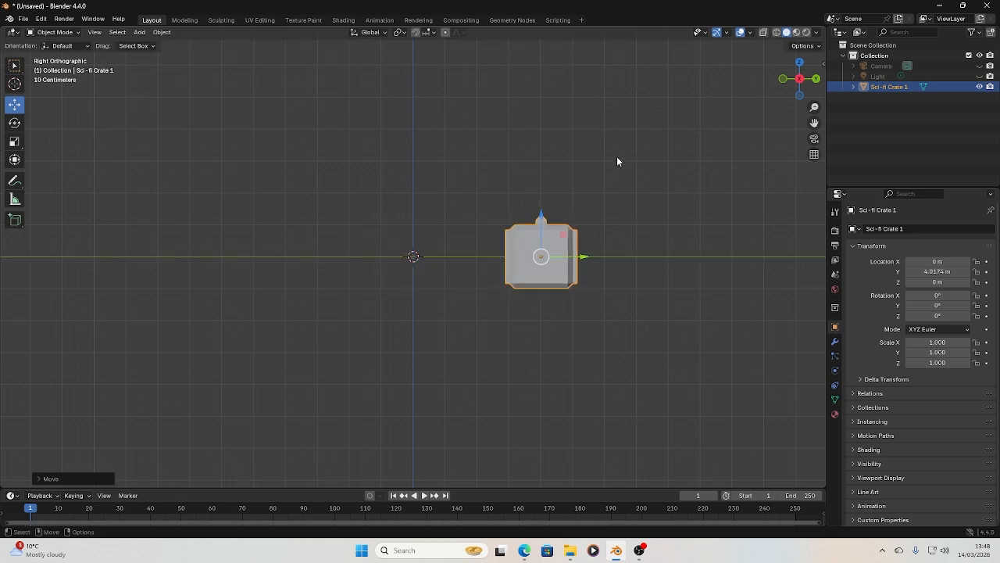
click(172, 107)
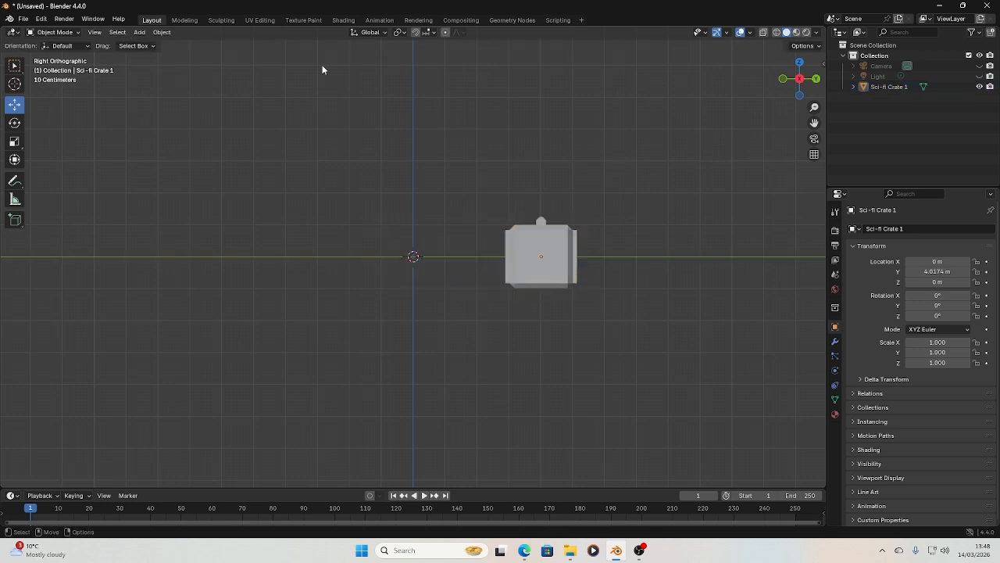
Step: Add a new cube mesh at the world origin, beside the finished crate
click(139, 32)
click(140, 34)
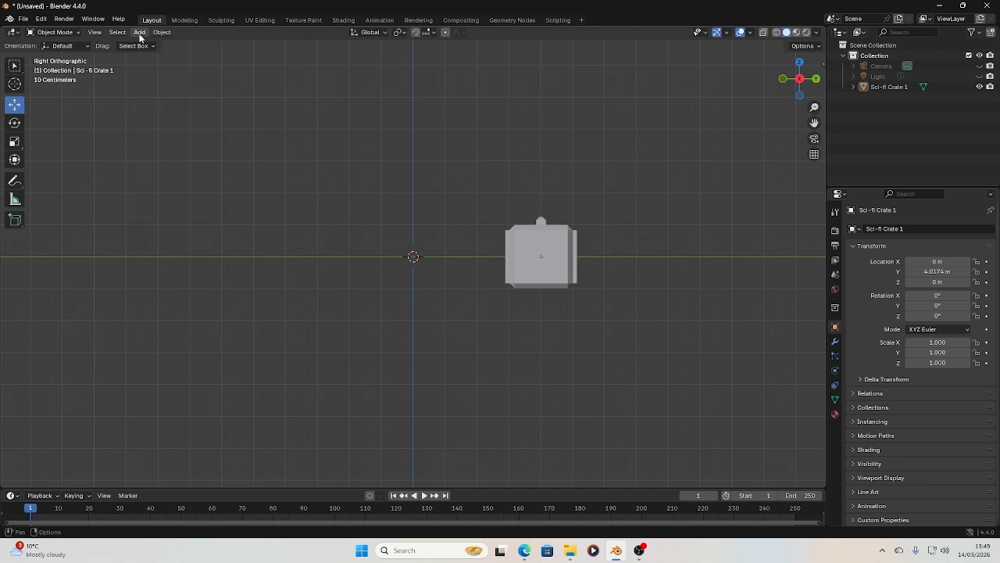
click(140, 35)
mouse_move(195, 46)
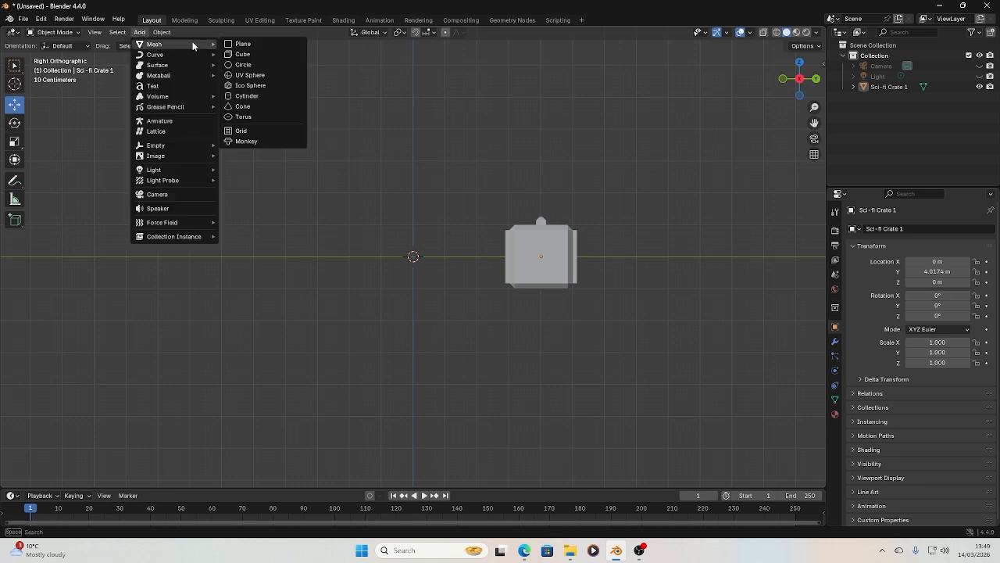
click(254, 53)
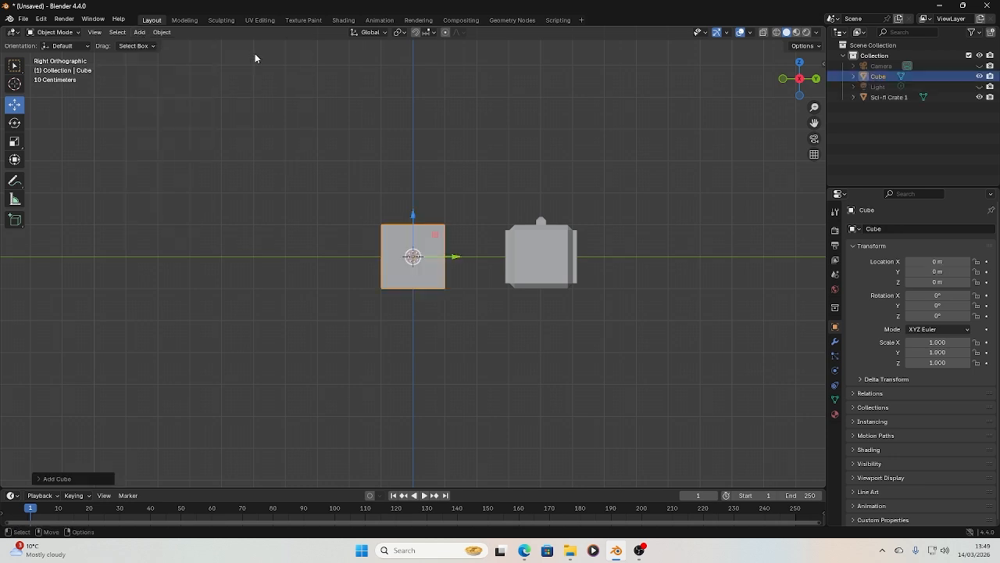
Step: Open the new cube for mesh editing in the Modeling workspace and hide the first crate
click(188, 20)
middle_drag(349, 120, 391, 179)
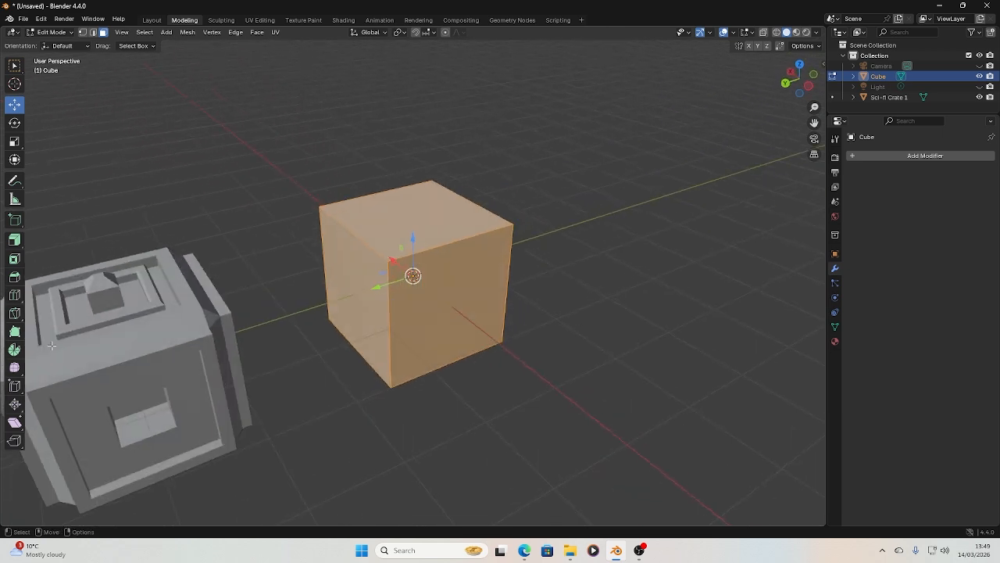
click(980, 97)
Step: Rename the new cube object as Sci-Fi Crate 2
double_click(879, 76)
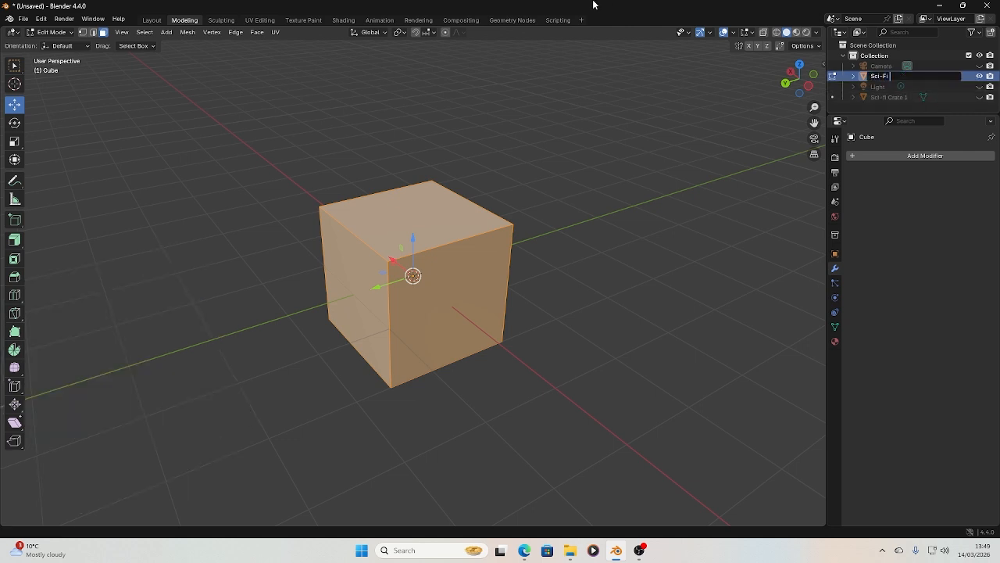
text(Sci-Fi Crate 2)
key(Return)
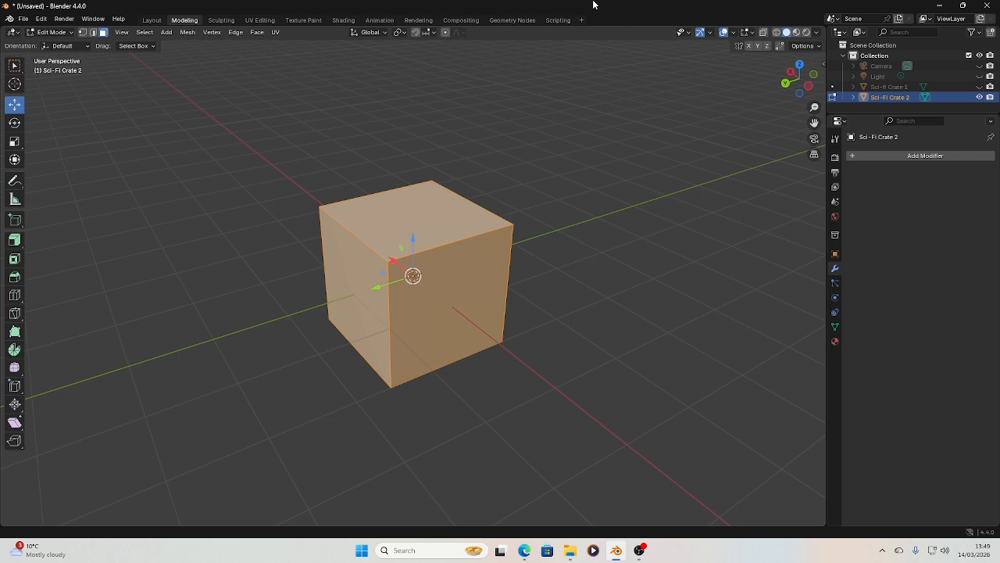